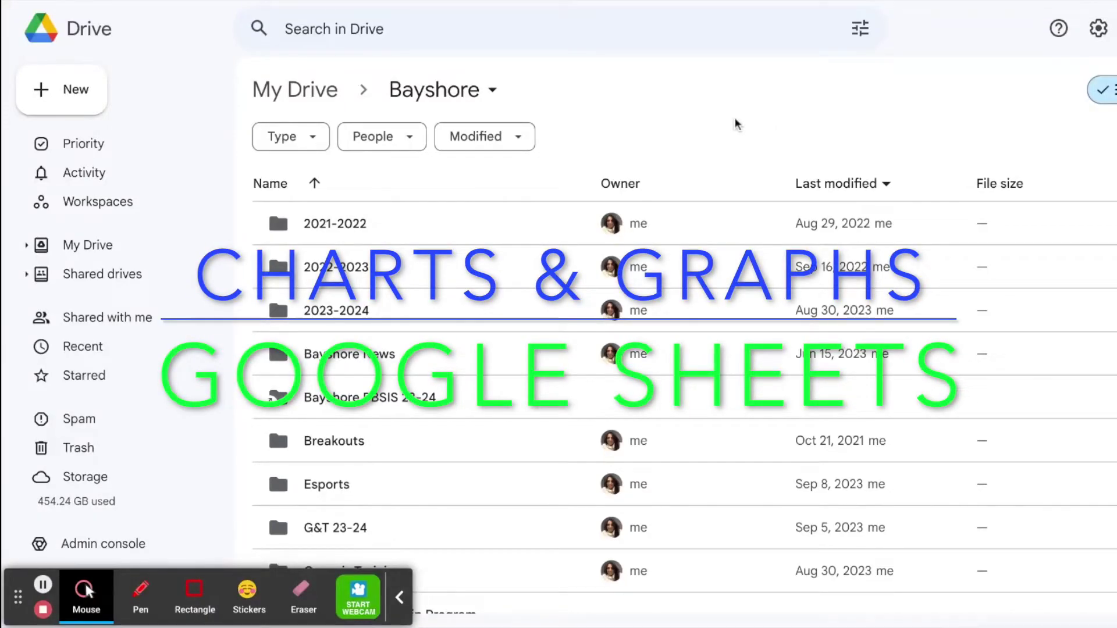
Step: Create a blank Google Sheets spreadsheet from Drive's New menu in the Bayshore folder
left_click(75, 93)
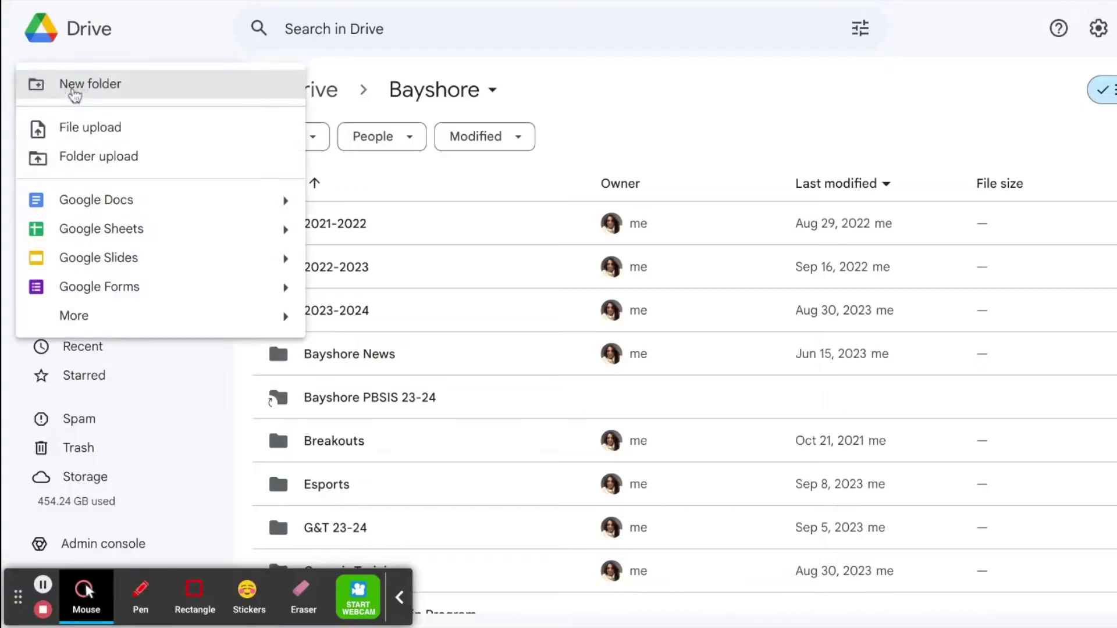
left_click(112, 241)
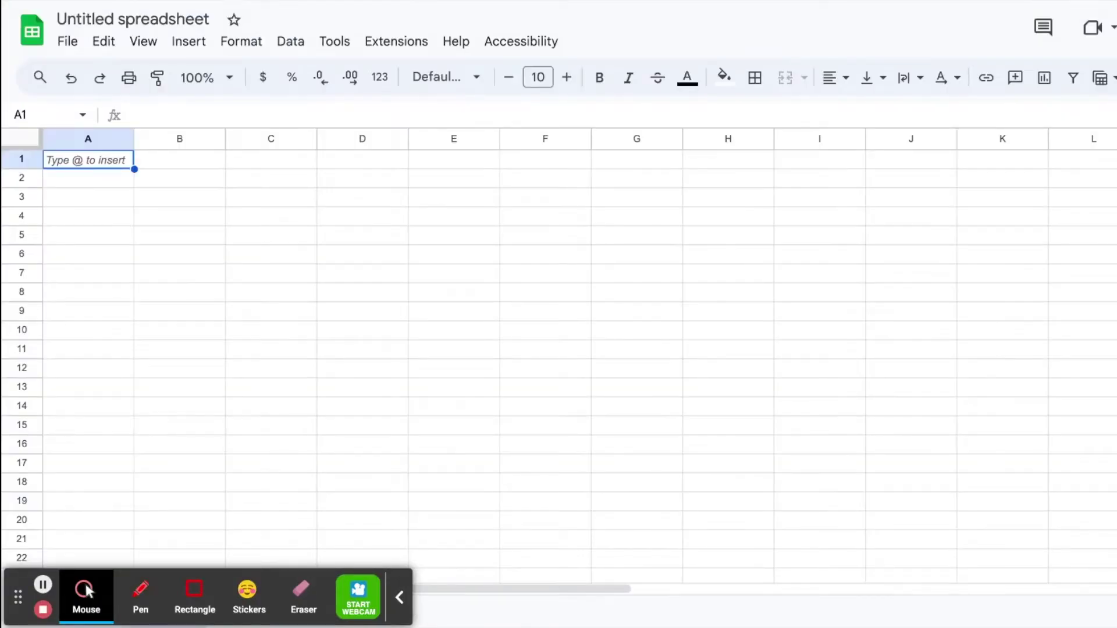
Step: Paste the six-book Title, Paid and Year table into A1 and widen columns A, B and C to fit
key("ctrl+v")
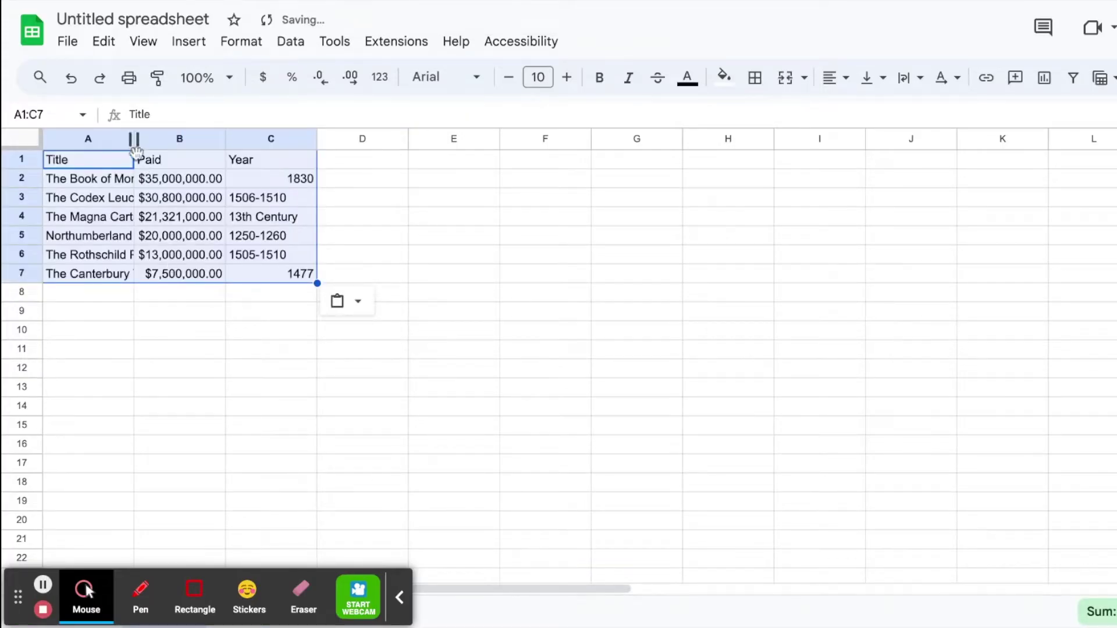
left_click(122, 351)
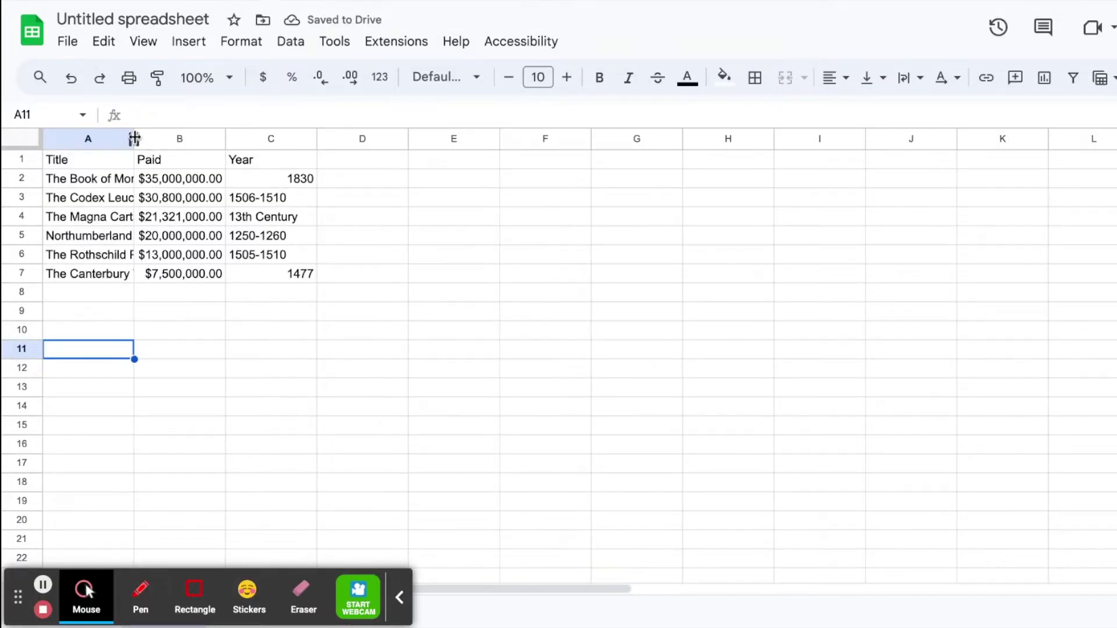
double_click(134, 138)
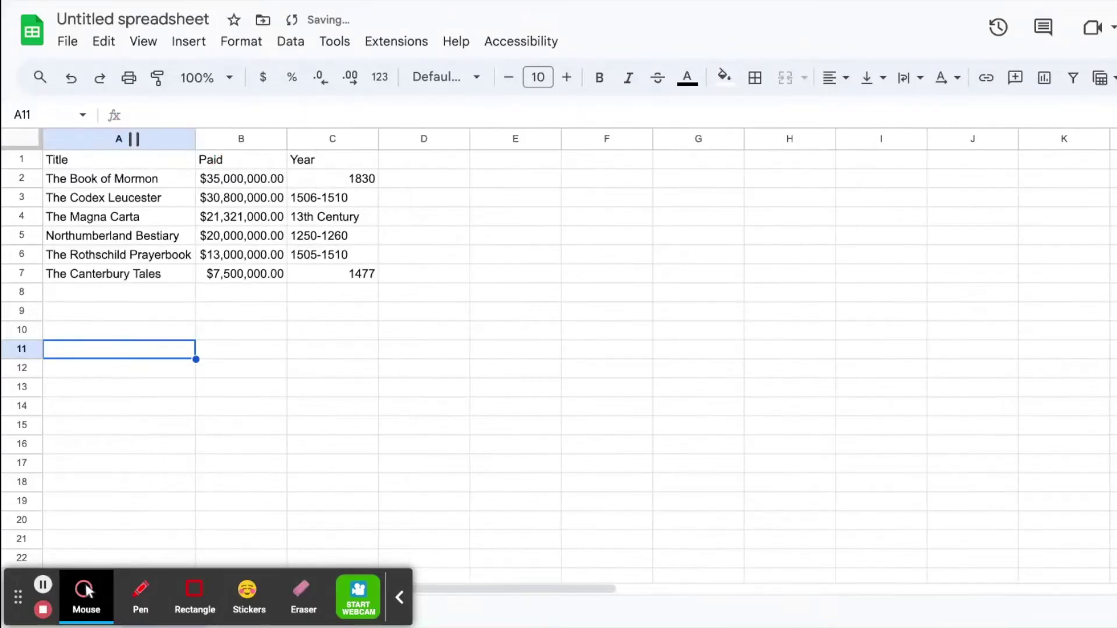
double_click(285, 138)
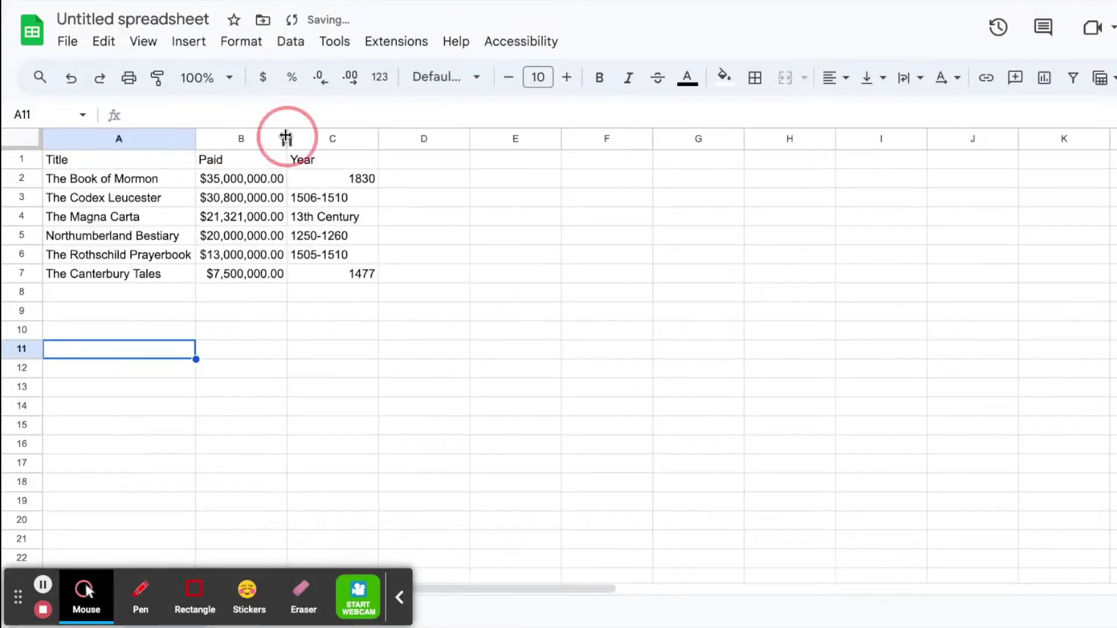
left_click_drag(285, 138, 297, 138)
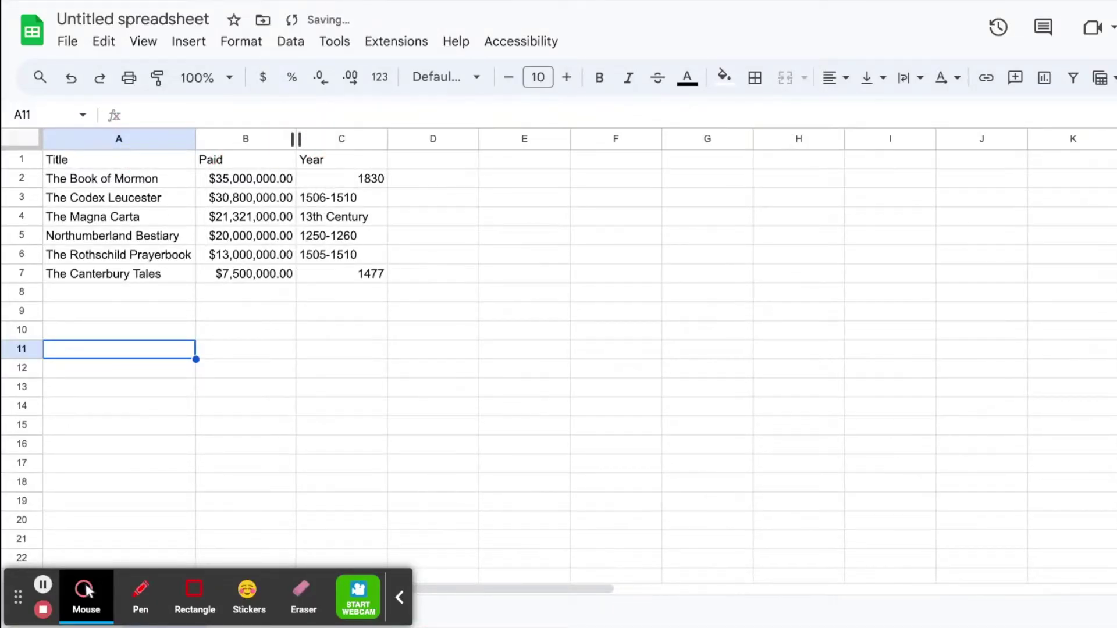
double_click(388, 138)
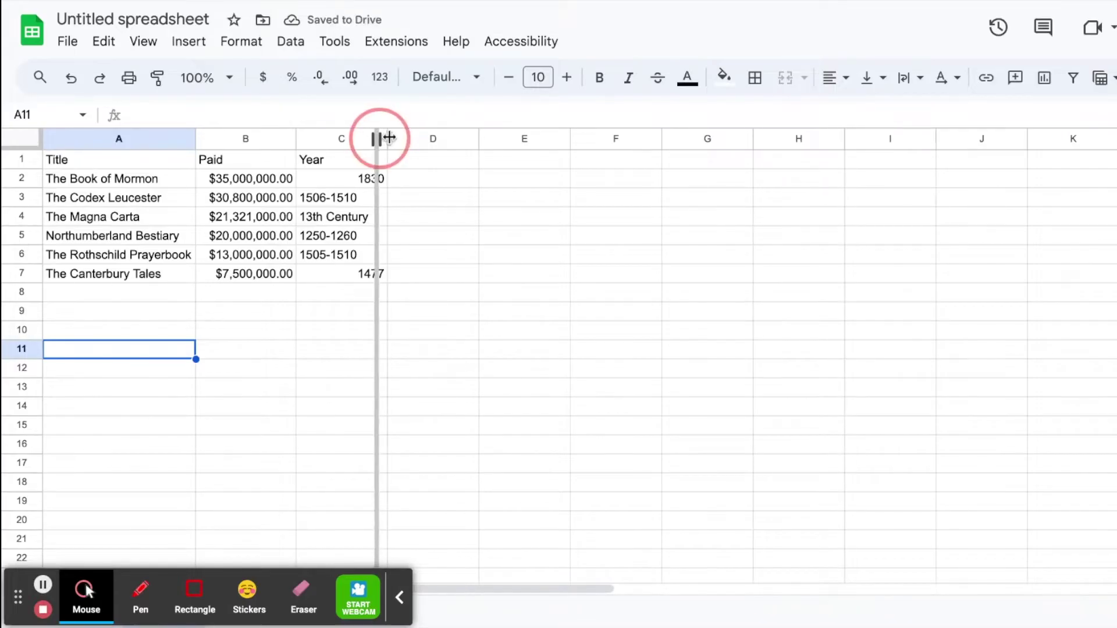
left_click_drag(377, 137, 392, 140)
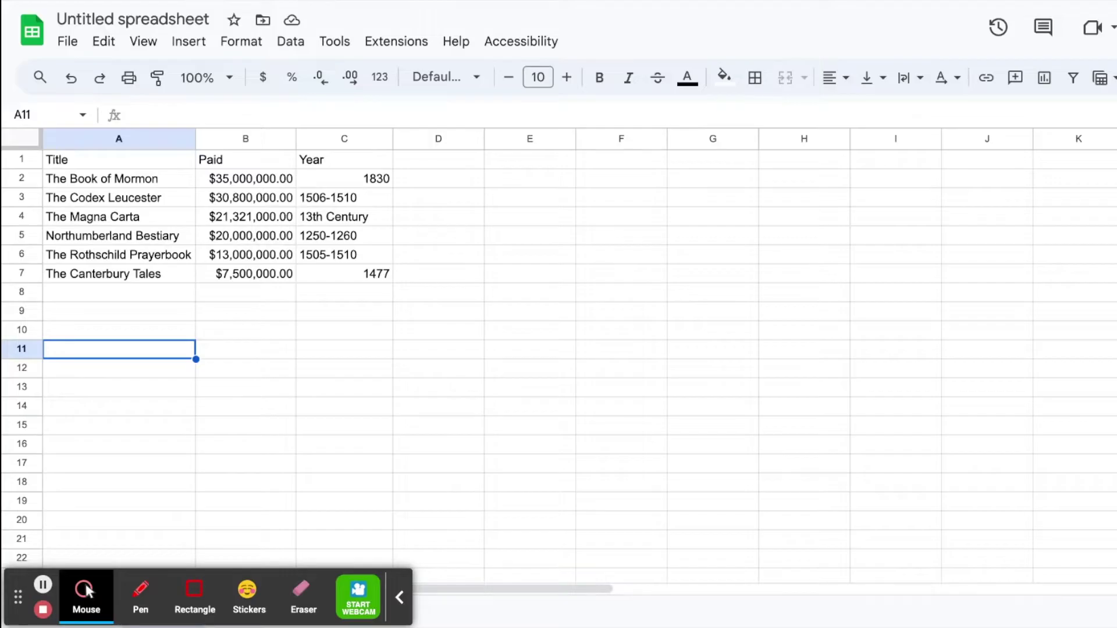
left_click(187, 45)
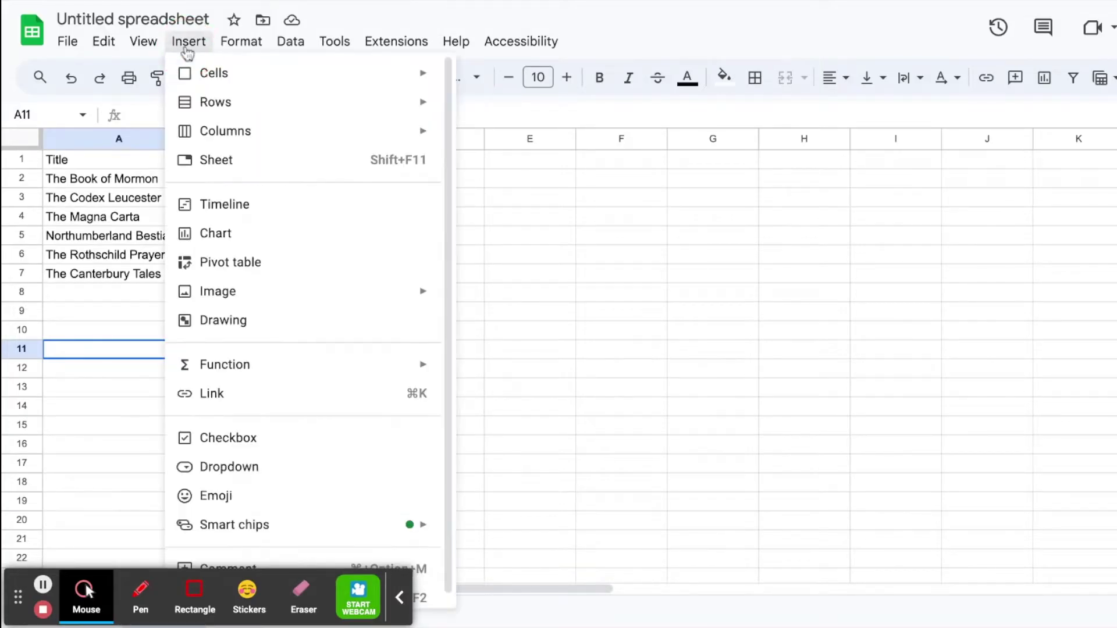
Step: Insert a chart of the table, trying Line and Smooth line before settling on Combo chart
left_click(218, 233)
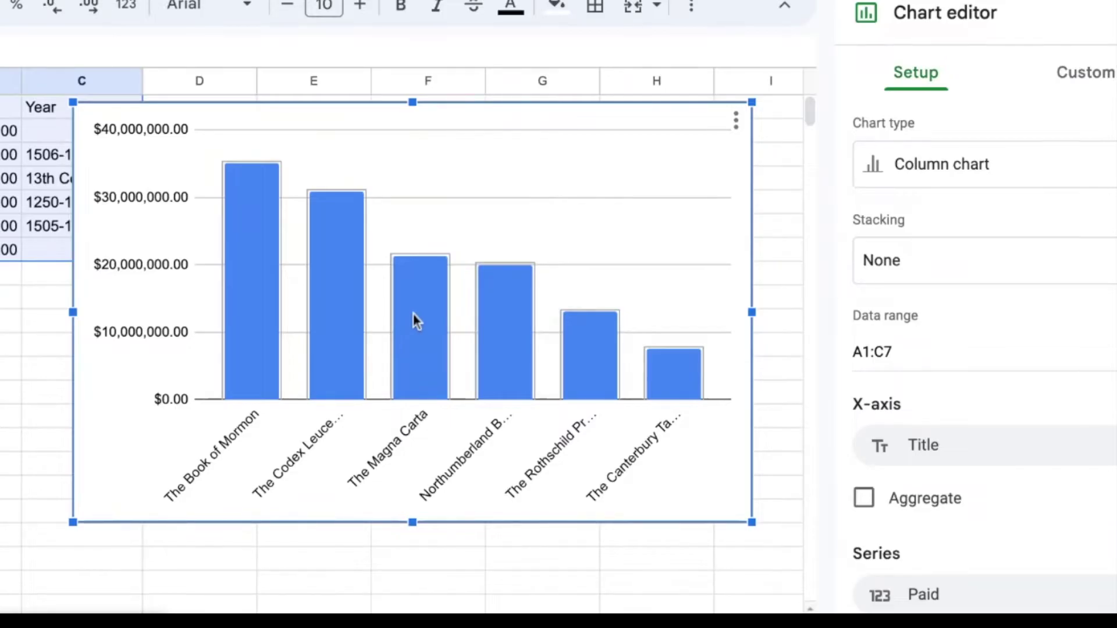
left_click(918, 170)
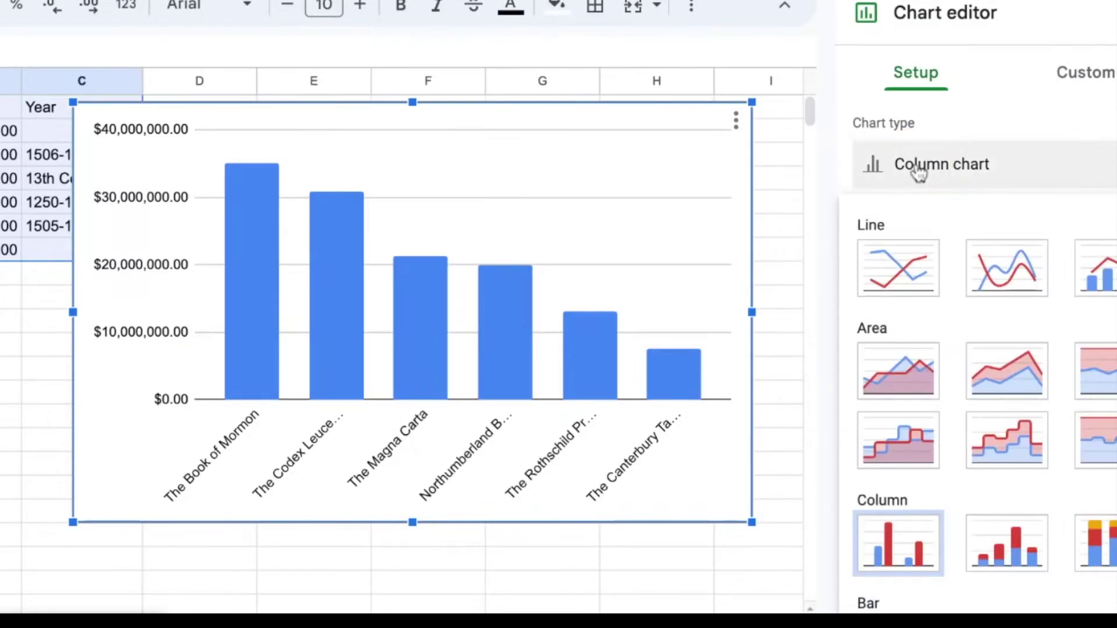
left_click(900, 269)
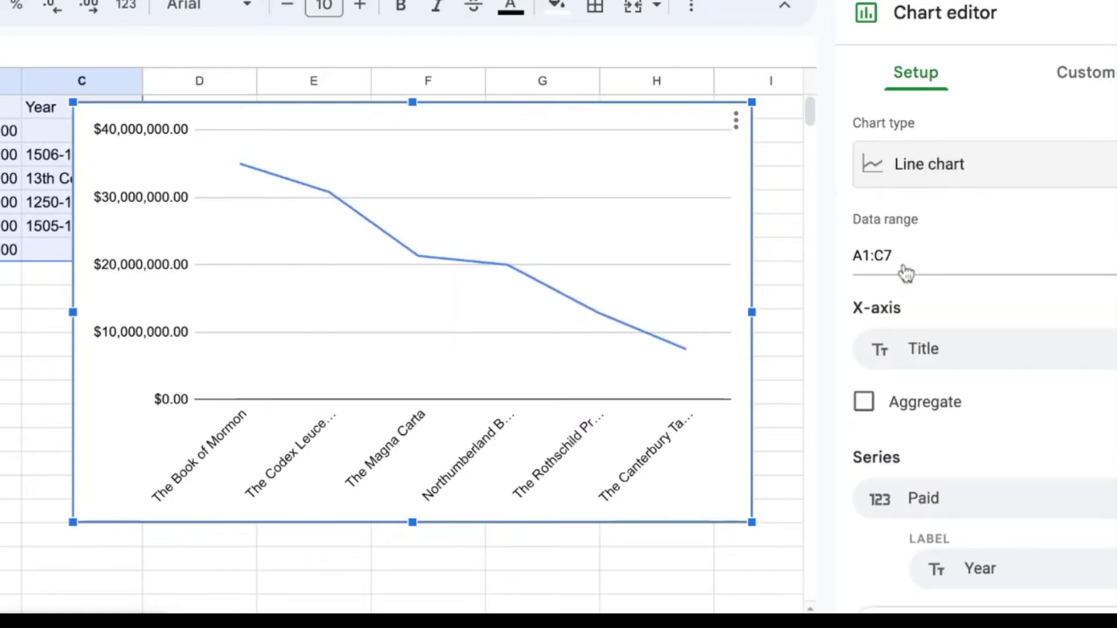
left_click(938, 165)
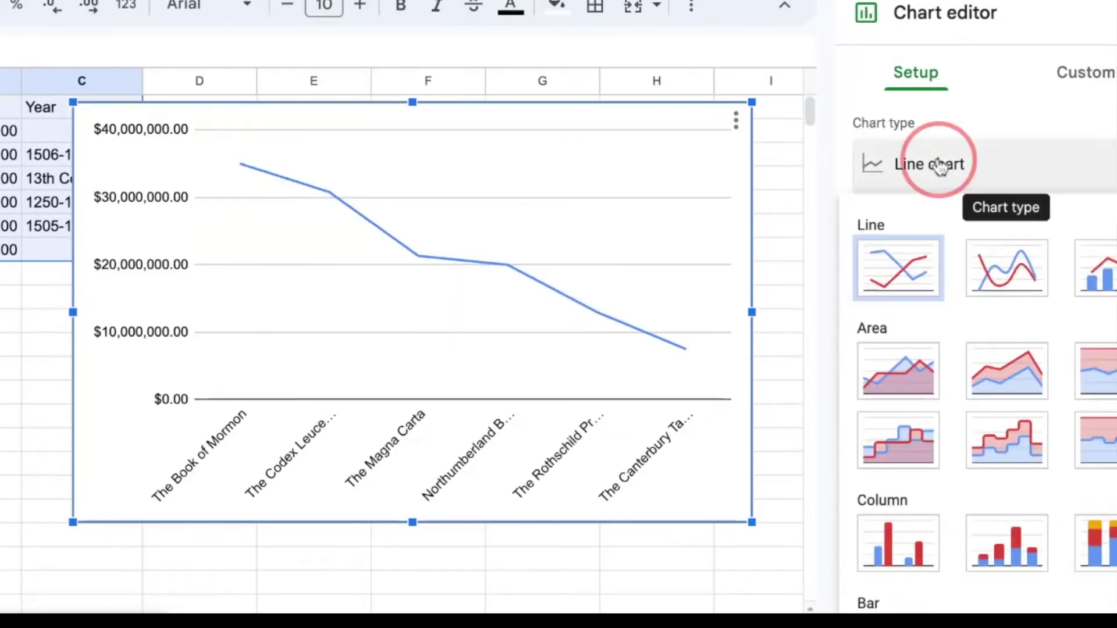
left_click(1013, 280)
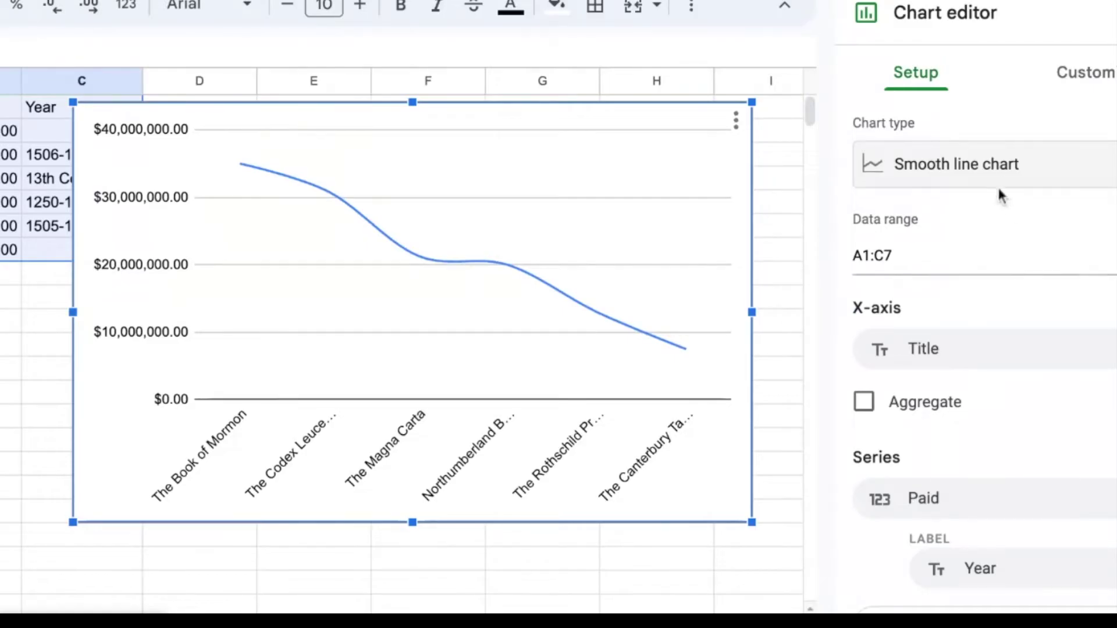
left_click(989, 165)
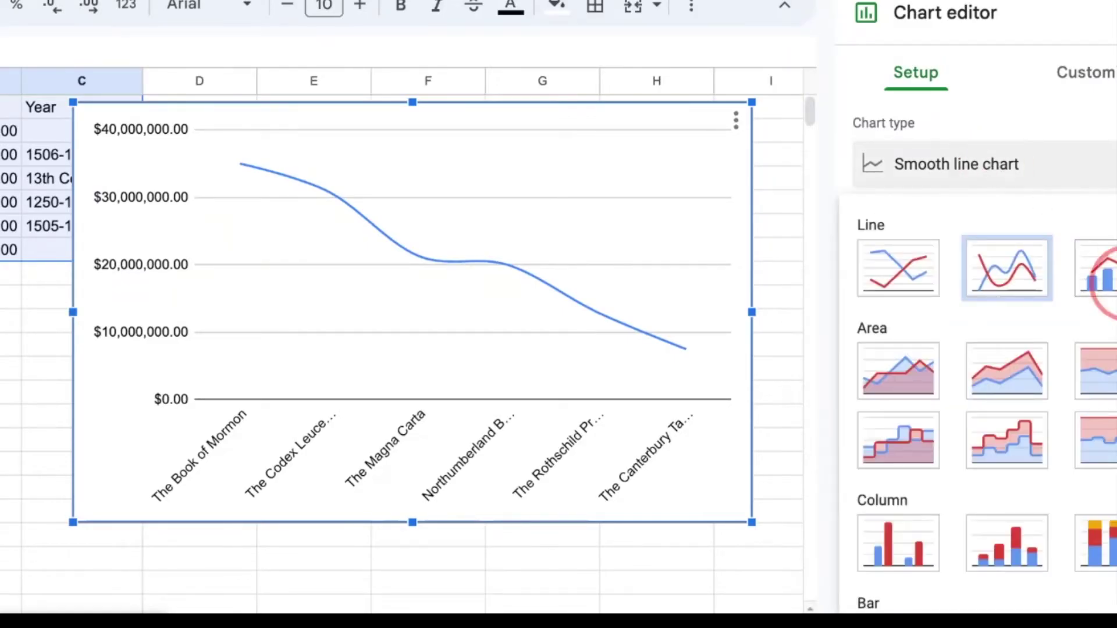
left_click(1108, 273)
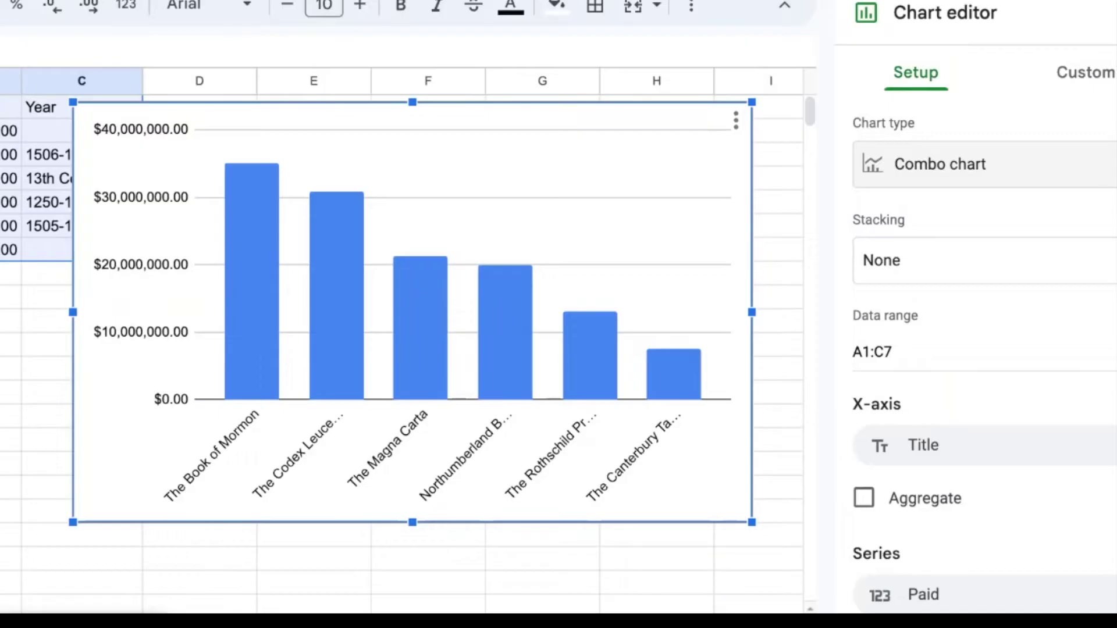
Step: Set the chart style to a yellow background, Wide font and black chart border
left_click(1080, 74)
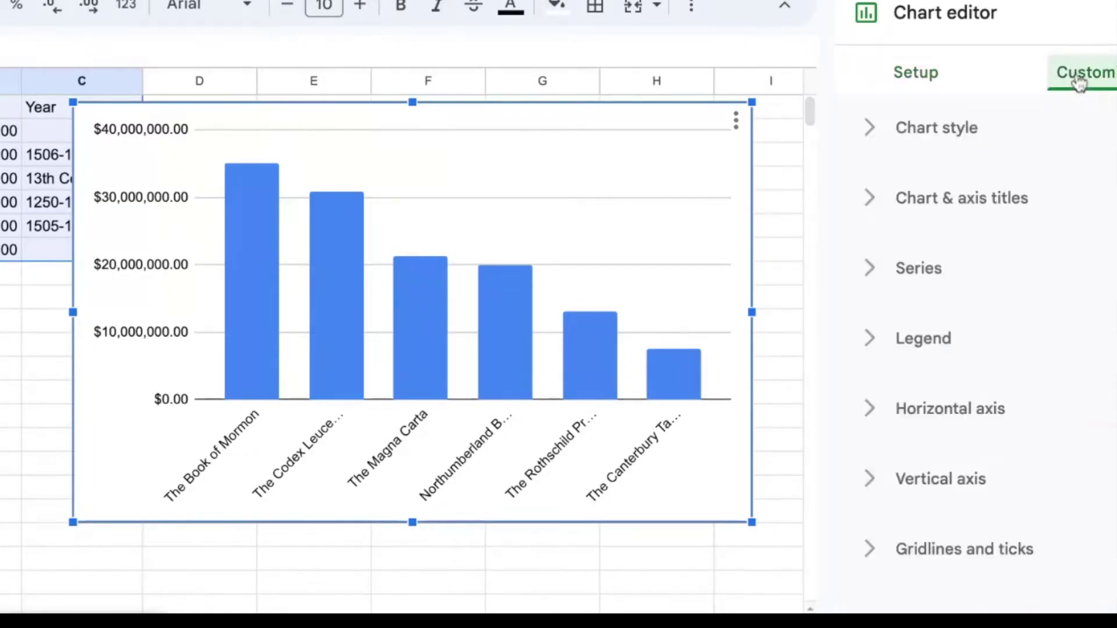
left_click(951, 134)
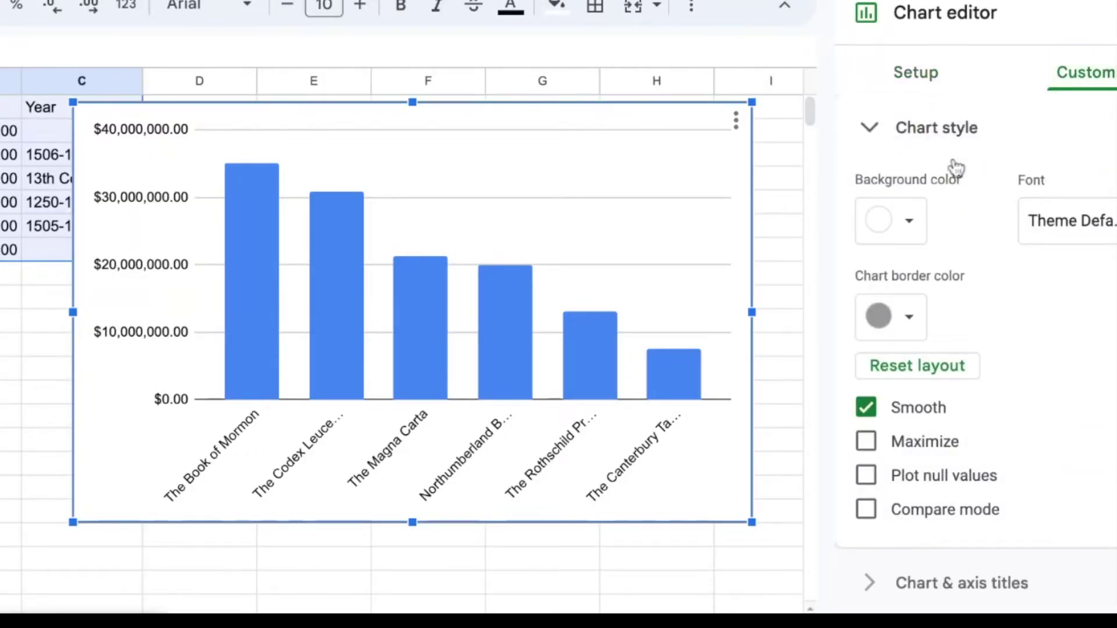
left_click(910, 233)
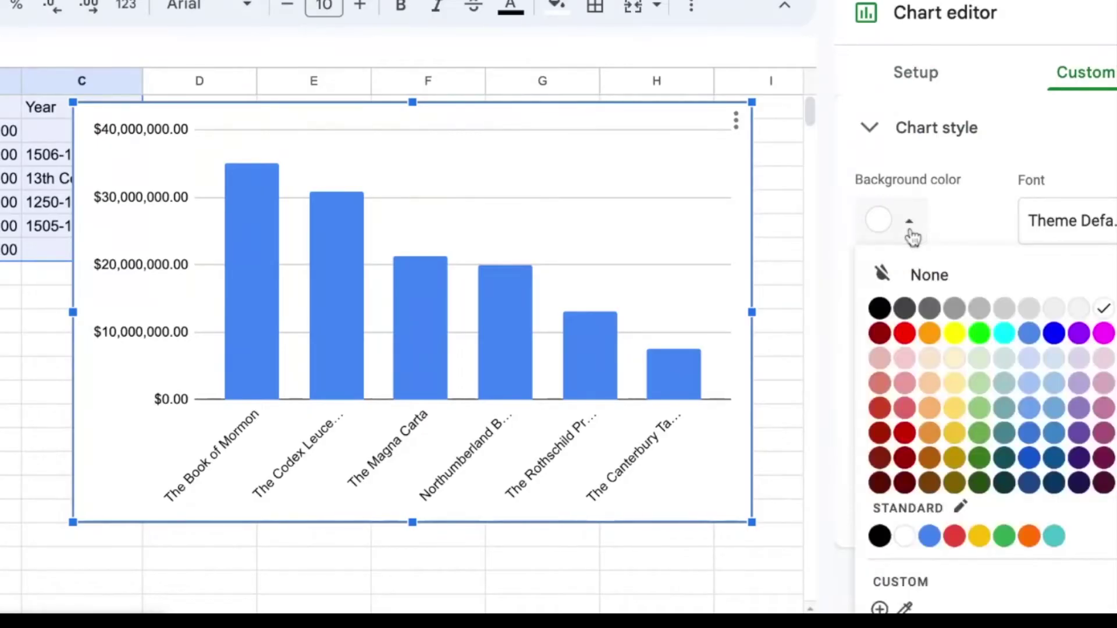
left_click(954, 332)
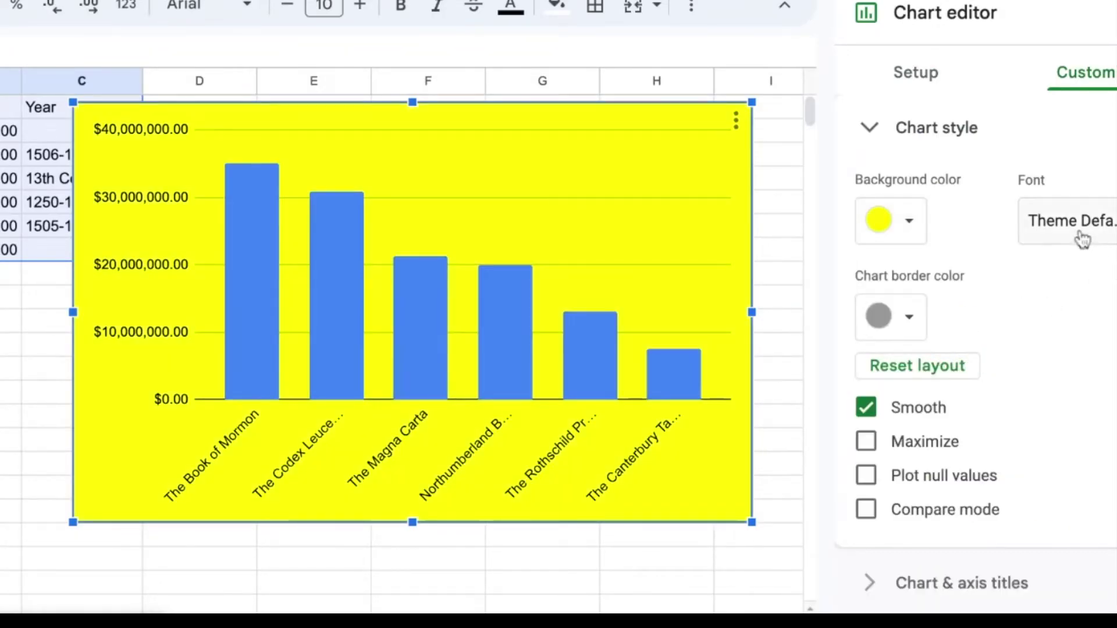
left_click(1075, 228)
left_click(1083, 366)
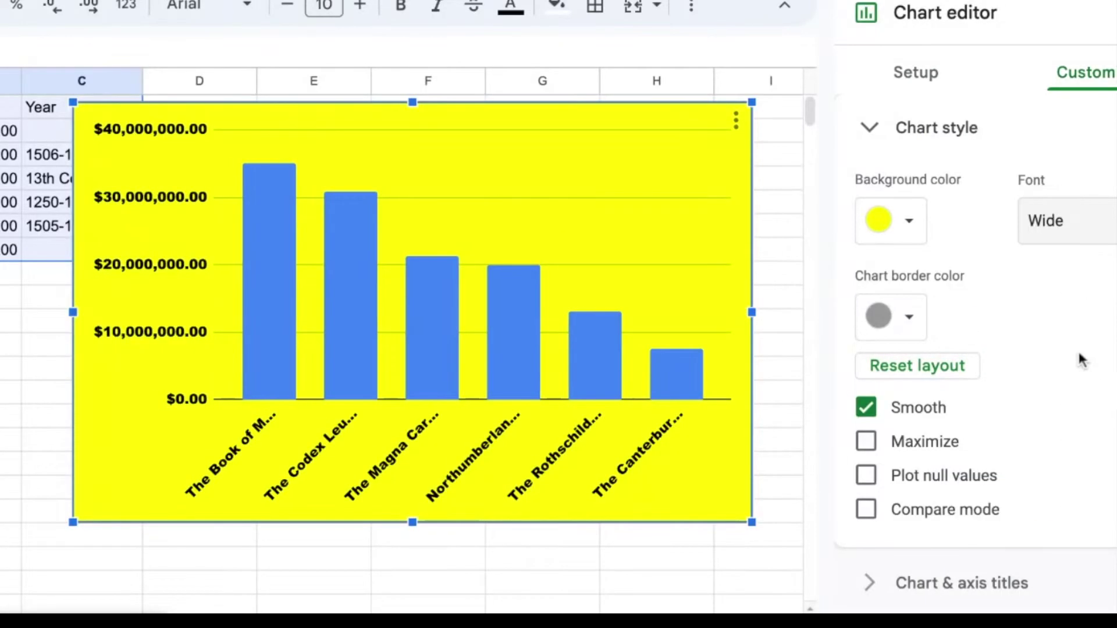
scroll(904, 342, "down", 1)
left_click(903, 287)
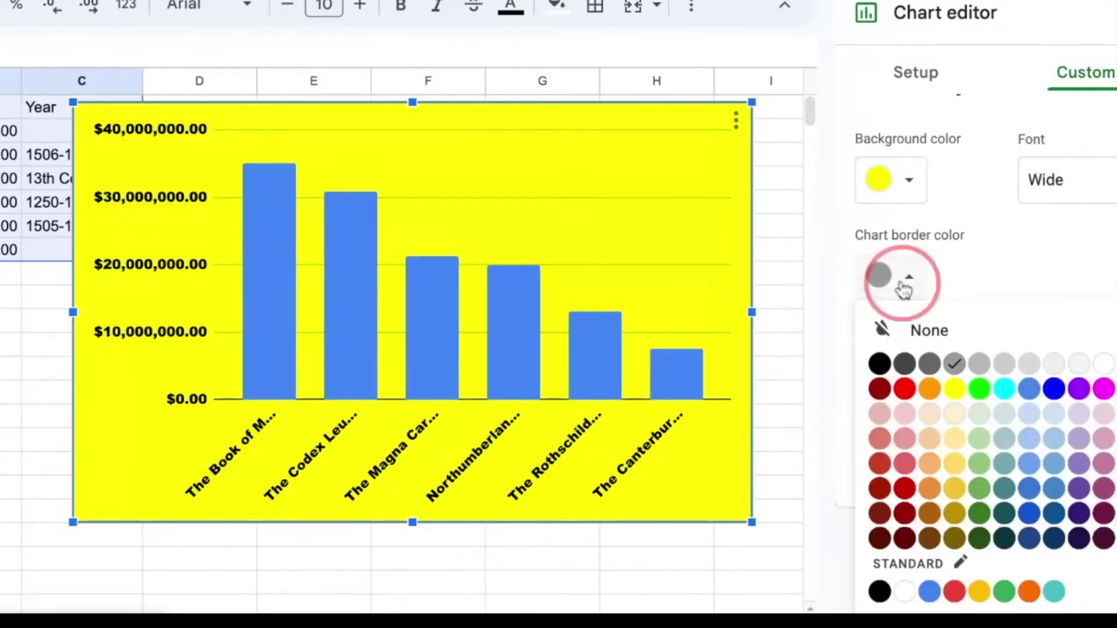
left_click(879, 363)
scroll(981, 263, "down", 3)
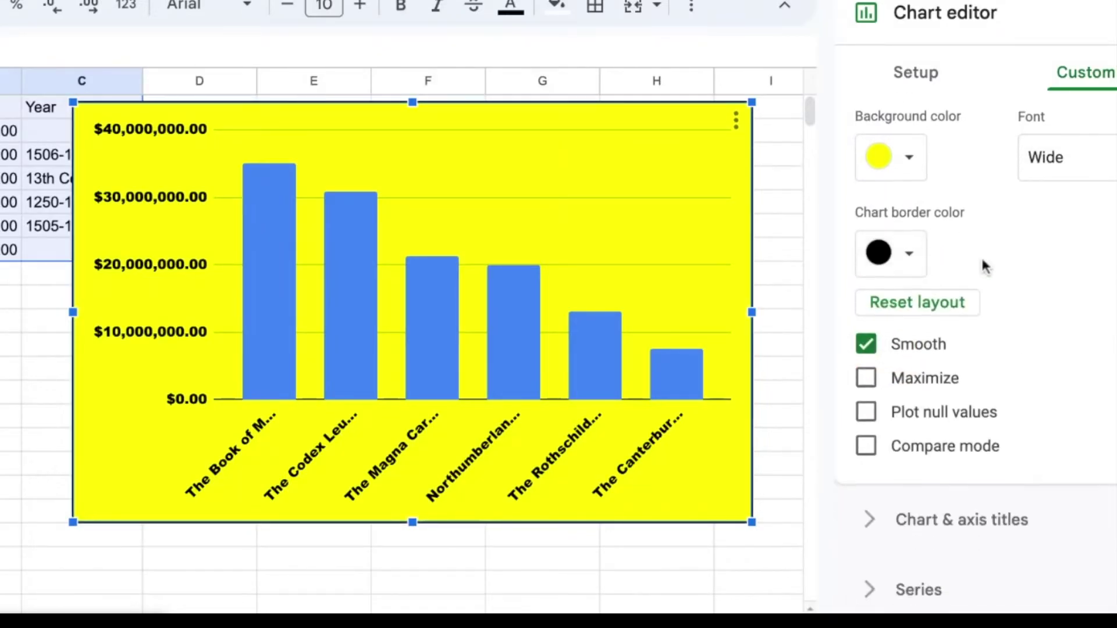
scroll(975, 269, "down", 3)
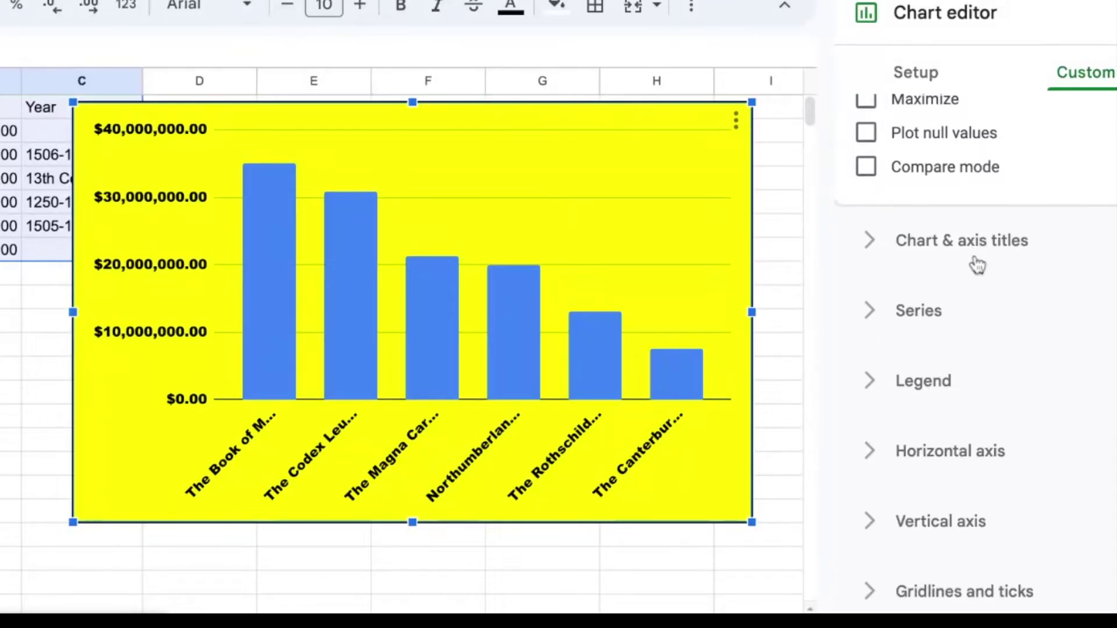
left_click(967, 247)
Step: Enter 'Price First Edition Books Sold For' as the chart title
scroll(967, 247, "down", 5)
scroll(967, 247, "up", 6)
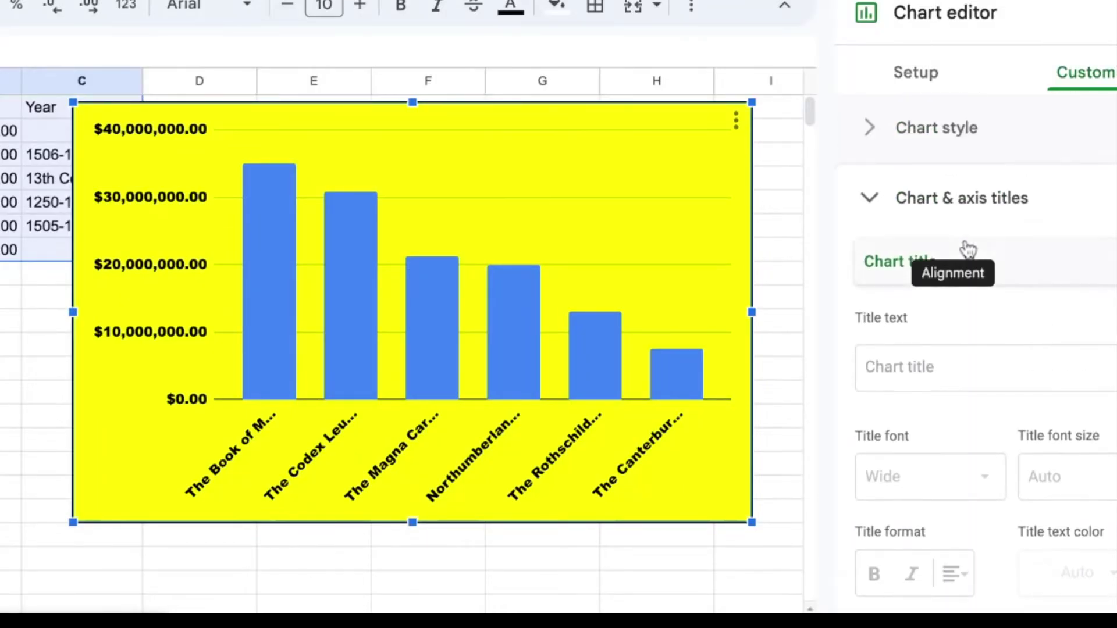
left_click(961, 278)
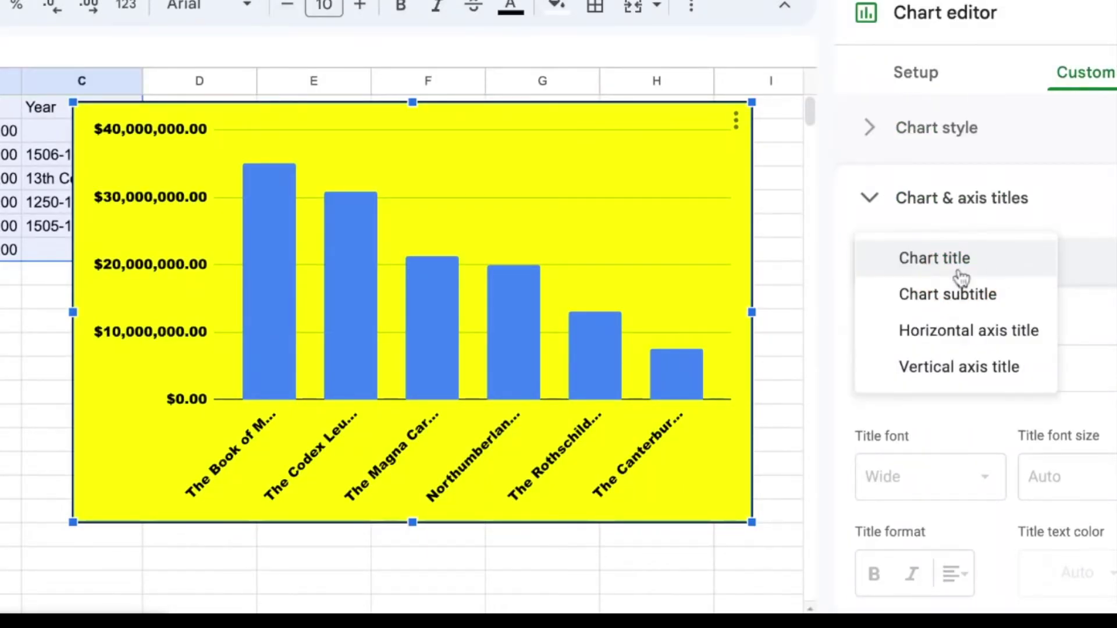
left_click(960, 274)
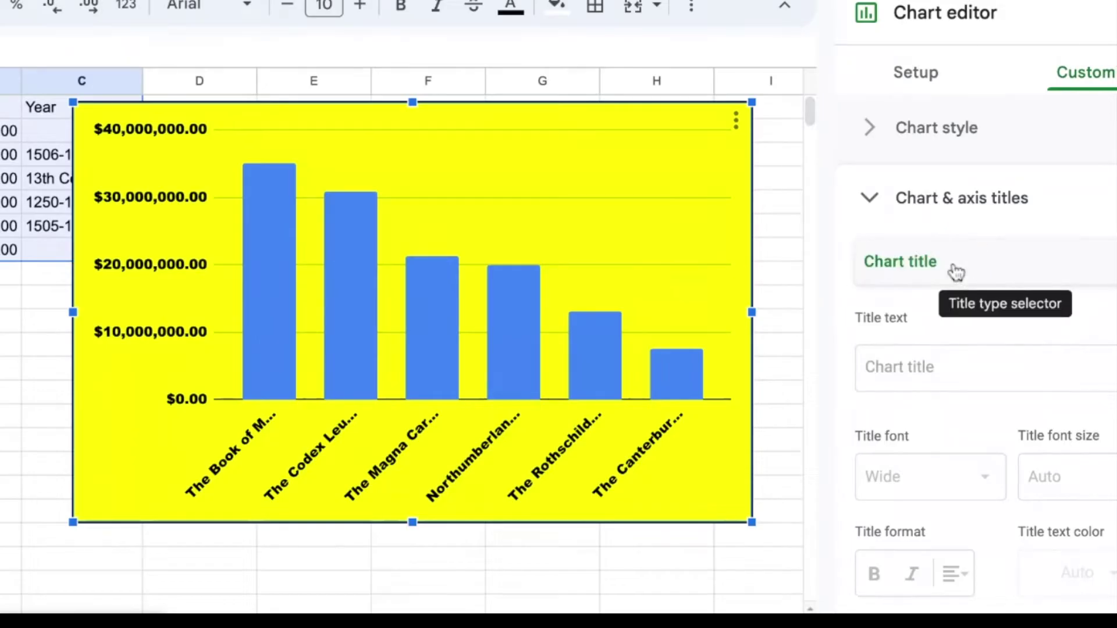
left_click(912, 370)
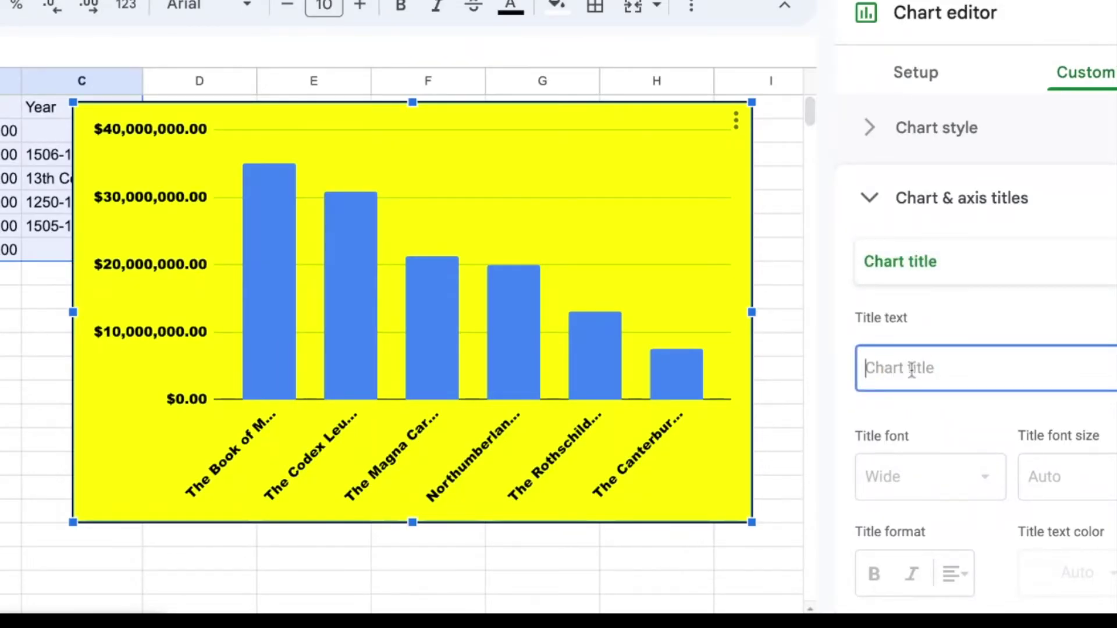
type("Price First Edition")
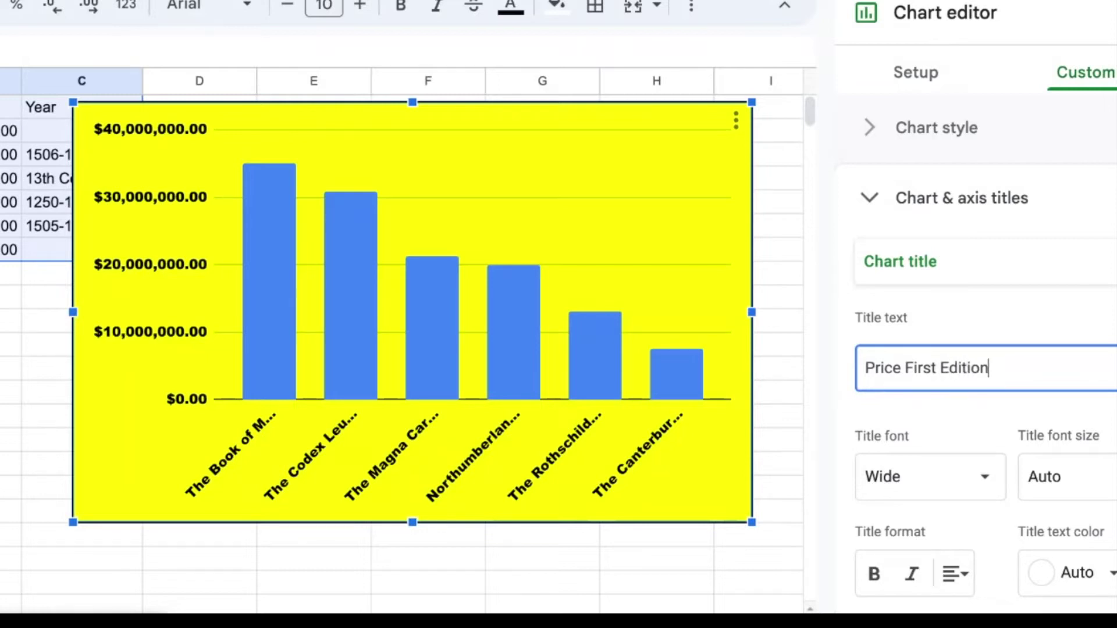
type(" B")
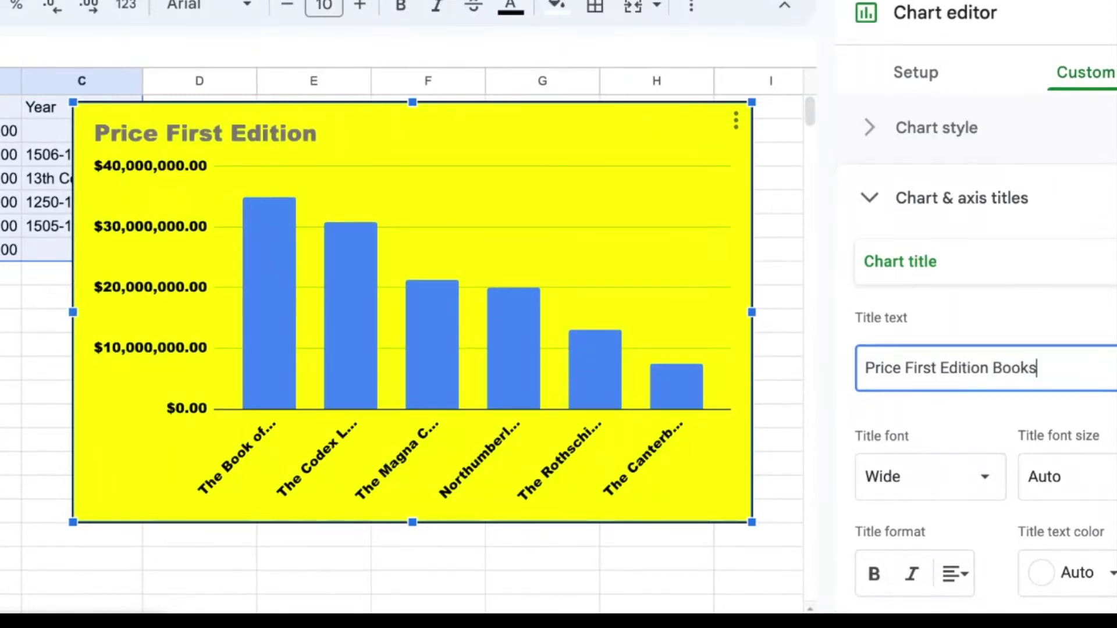
type("ooks Sold For")
Step: Set the horizontal axis title to 'Book Titles'
left_click(954, 262)
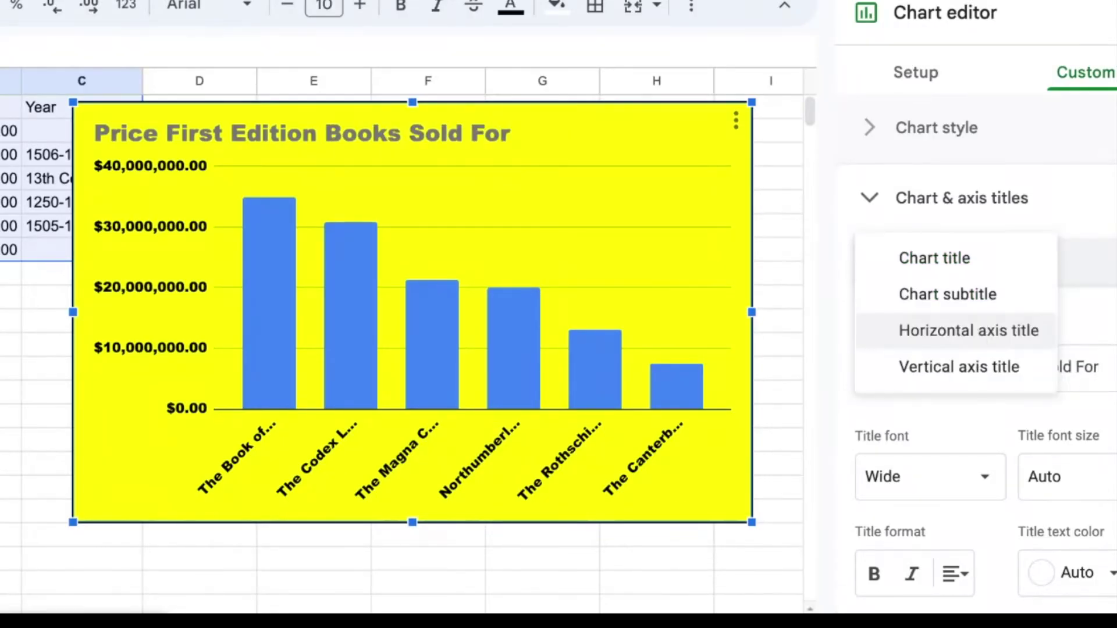
left_click(968, 330)
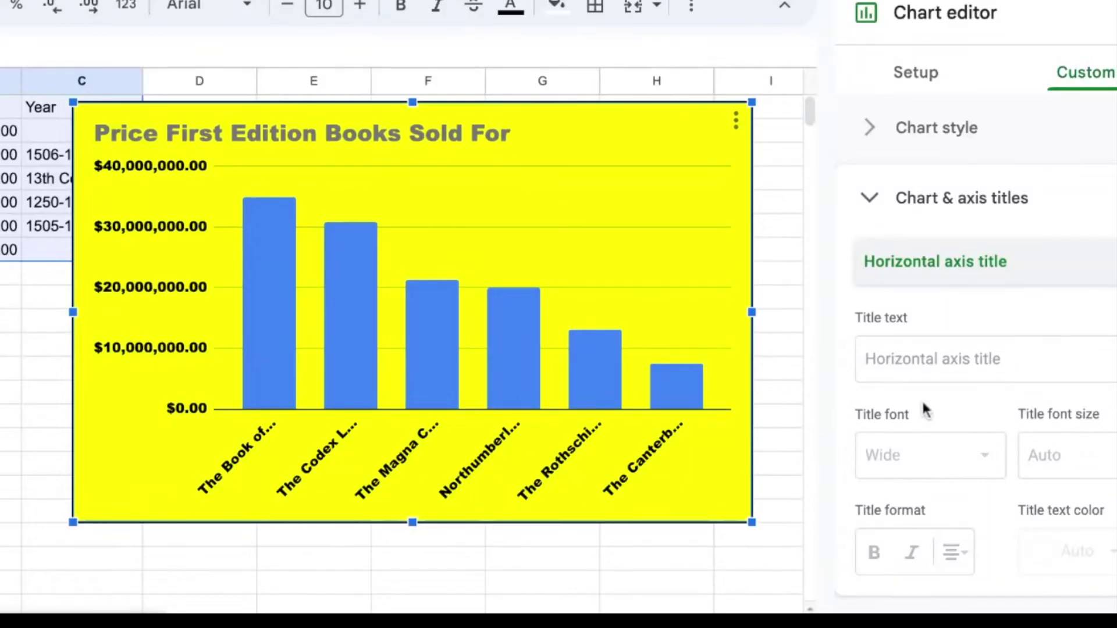
left_click(910, 377)
type("Title")
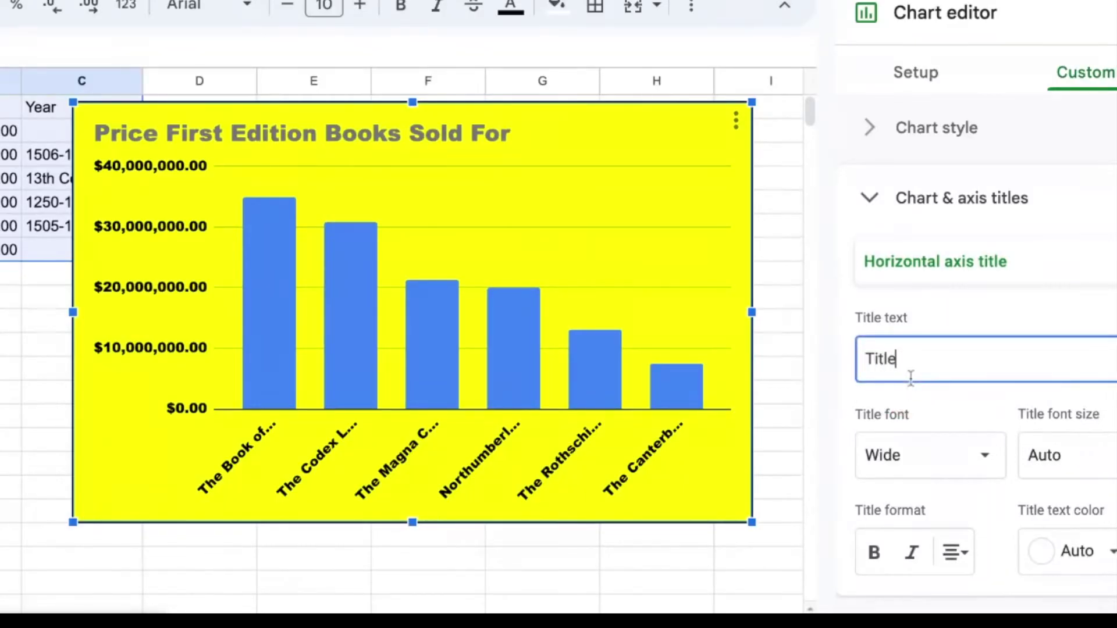
key("Home")
type("Book")
key("End")
type("s")
Step: Set the vertical axis title to 'Price Sold'
scroll(983, 349, "down", 3)
scroll(1047, 244, "up", 2)
left_click(1047, 239)
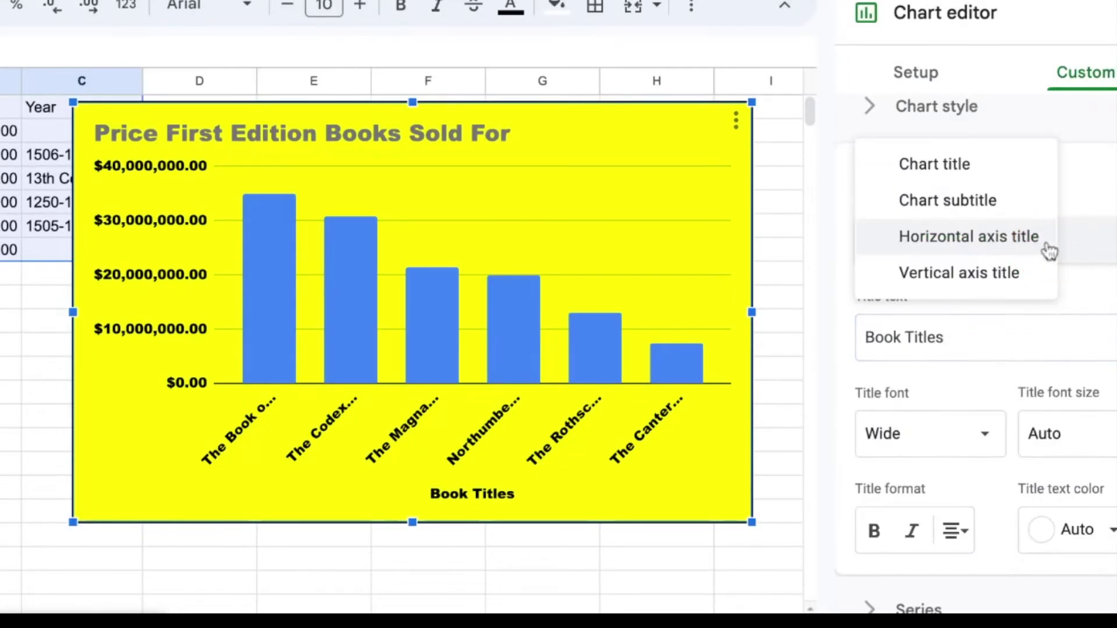
left_click(1004, 282)
left_click(968, 346)
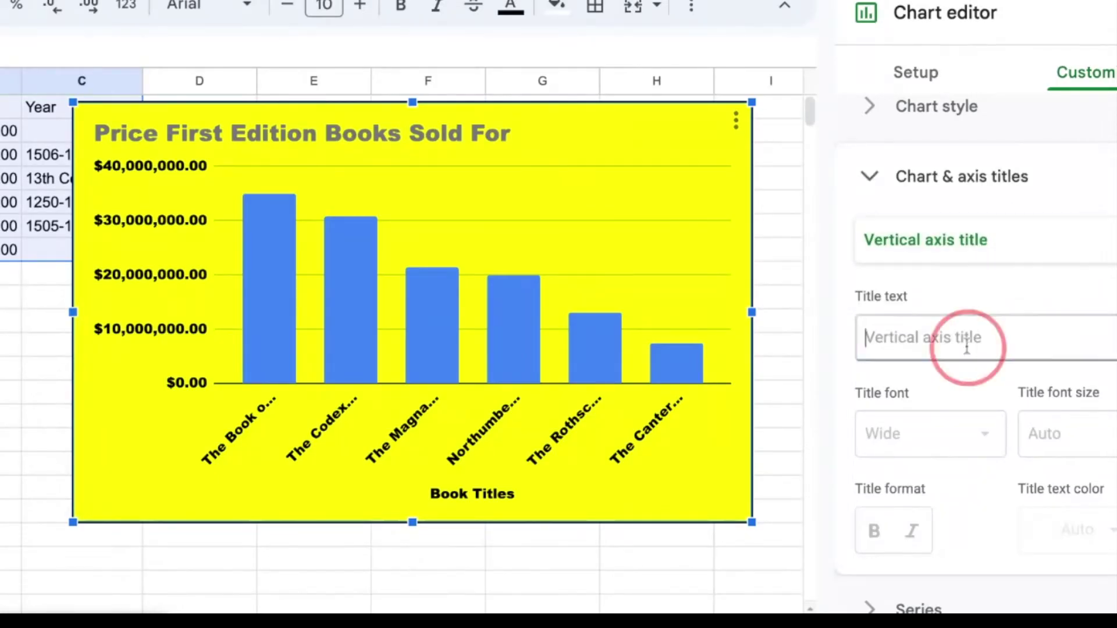
type("Price")
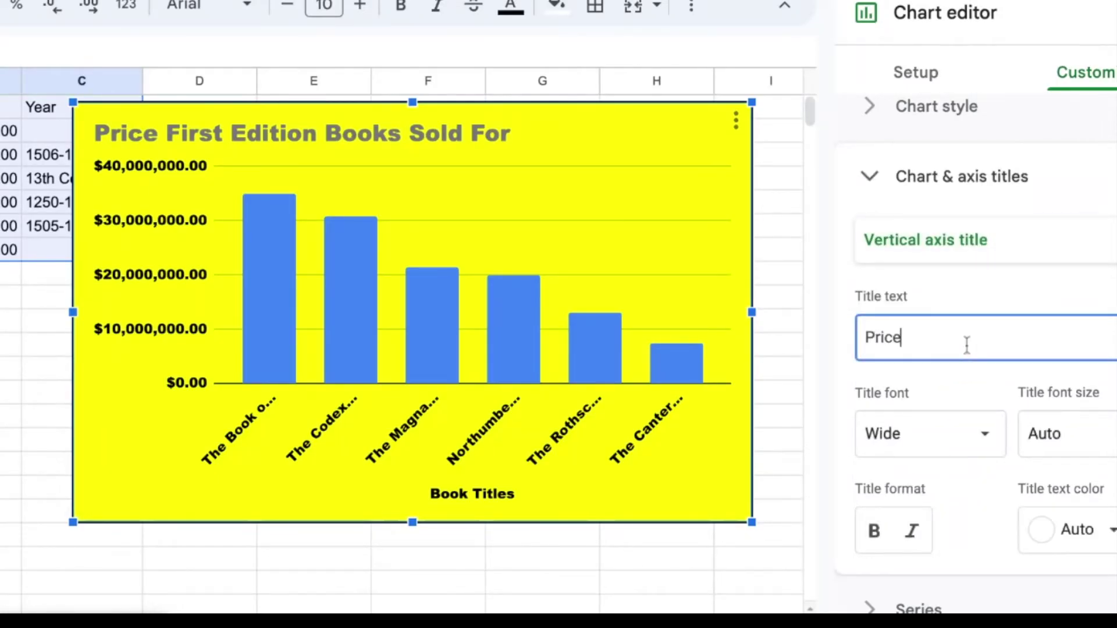
type(" Sold")
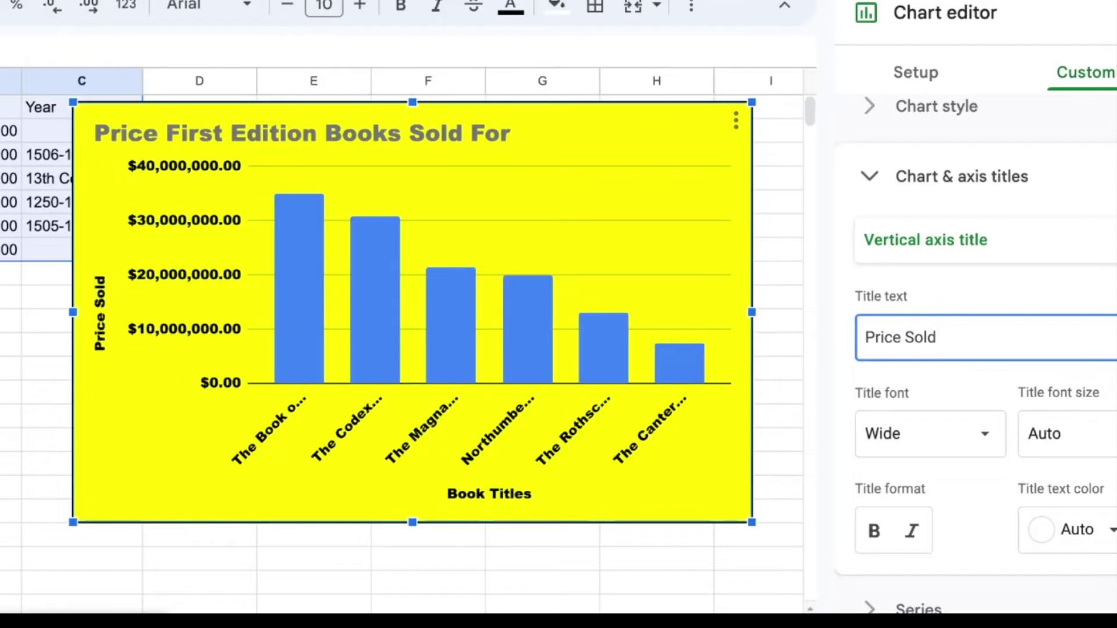
scroll(976, 349, "down", 2)
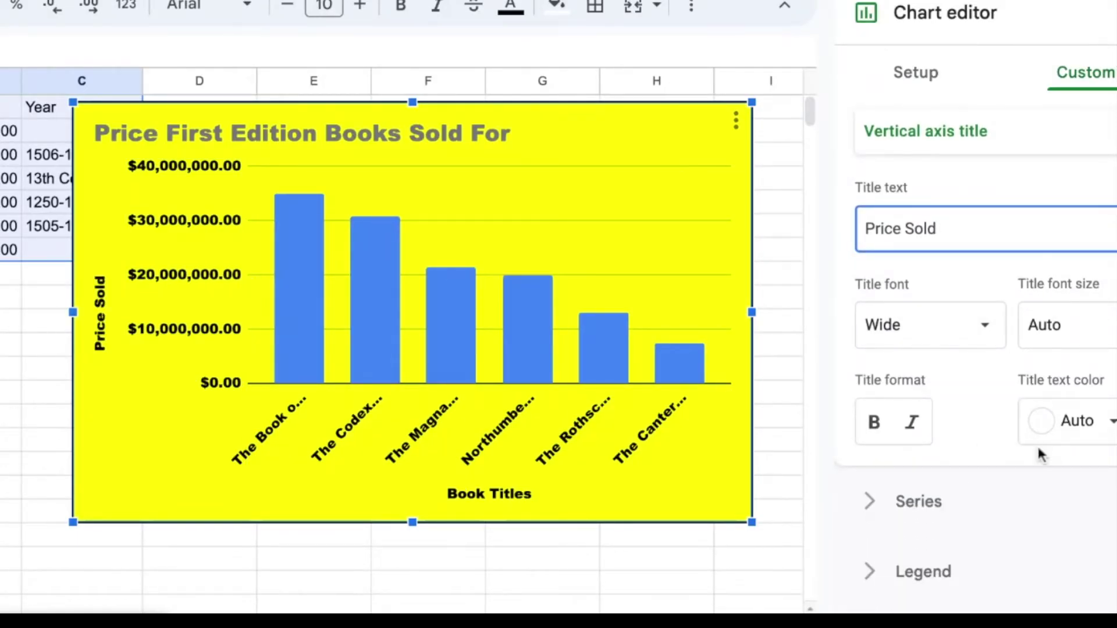
scroll(1040, 450, "down", 1)
Step: Fill the bar series with solid blue
left_click(917, 439)
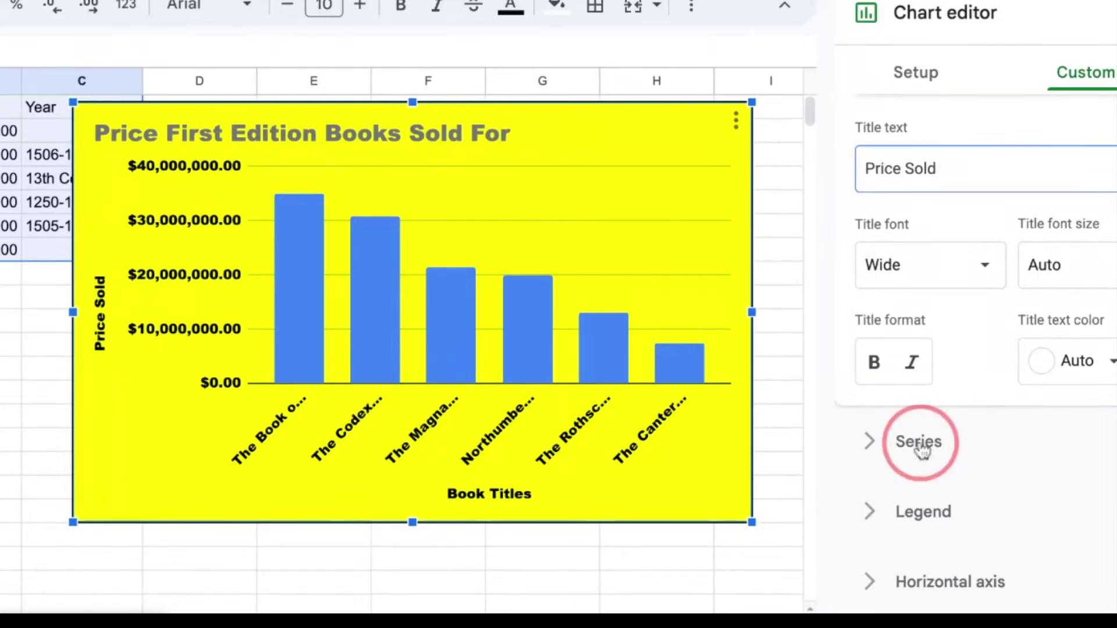
scroll(922, 449, "down", 3)
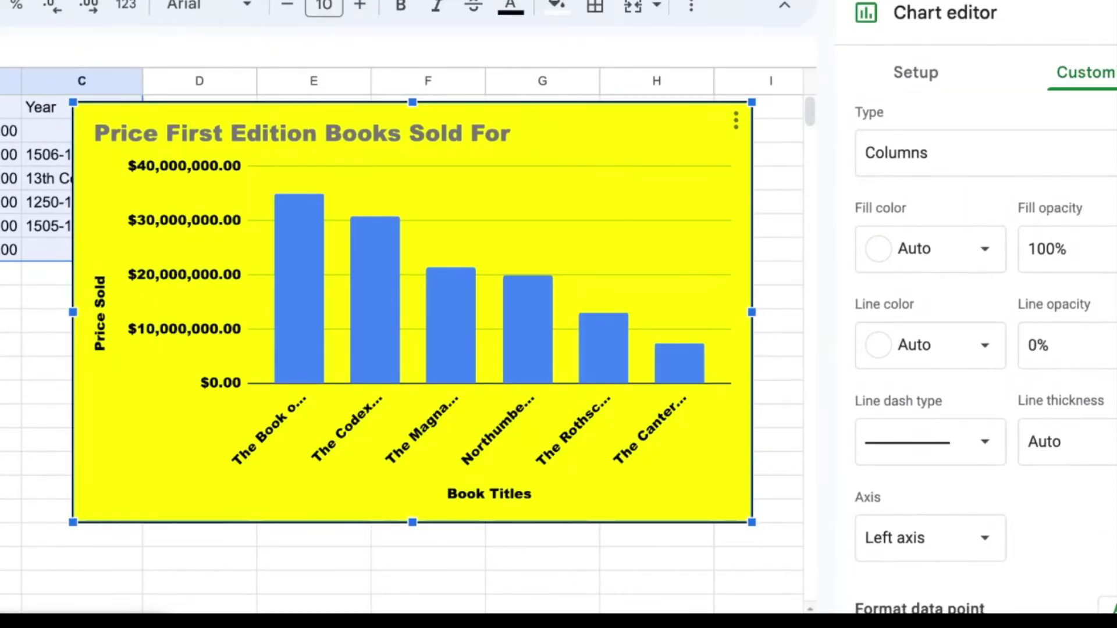
left_click(924, 253)
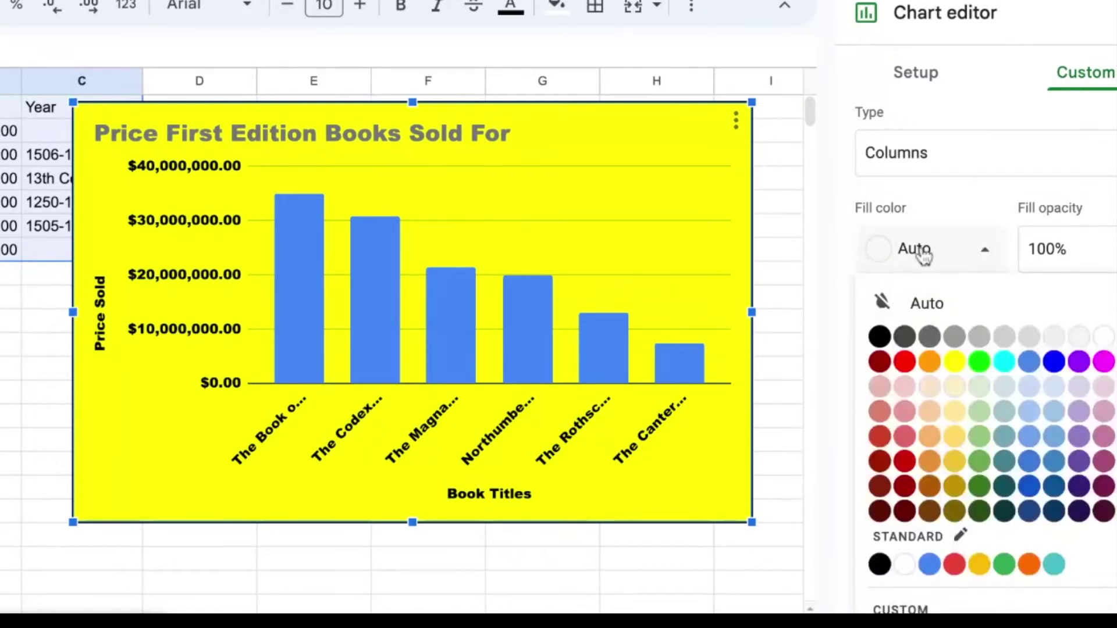
left_click(1055, 363)
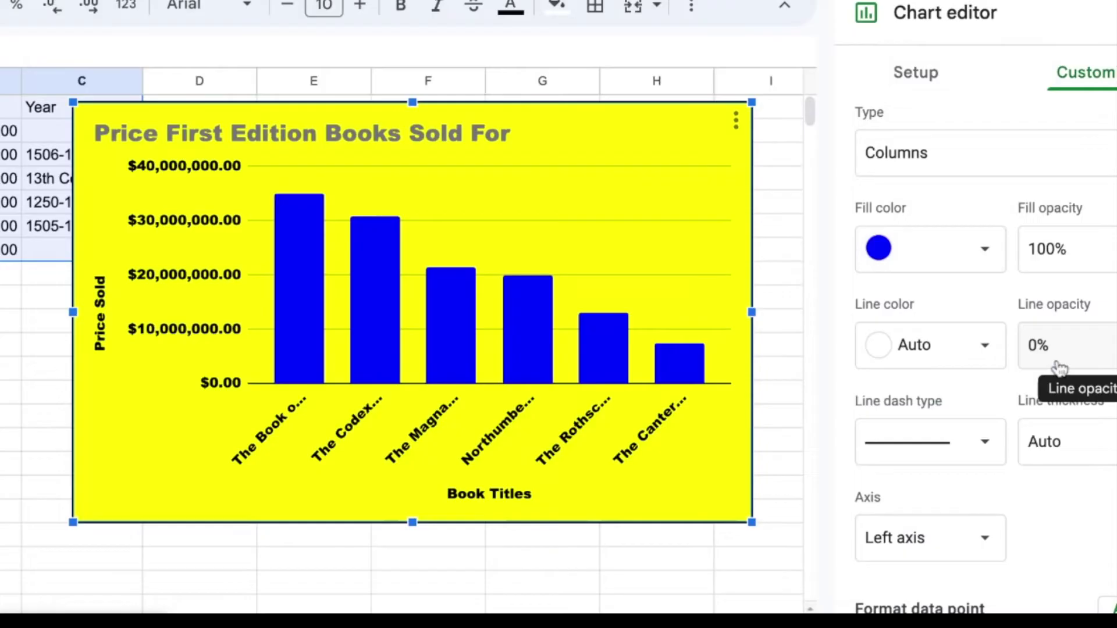
Step: Give the bars dotted outlines in bright red
left_click(936, 358)
left_click(938, 358)
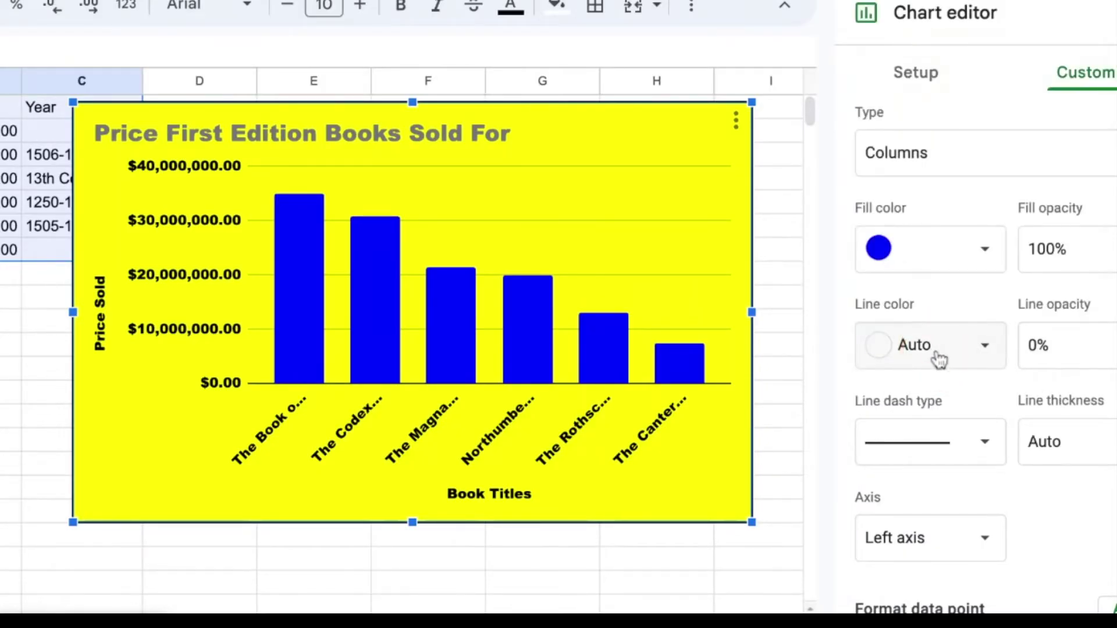
left_click(954, 460)
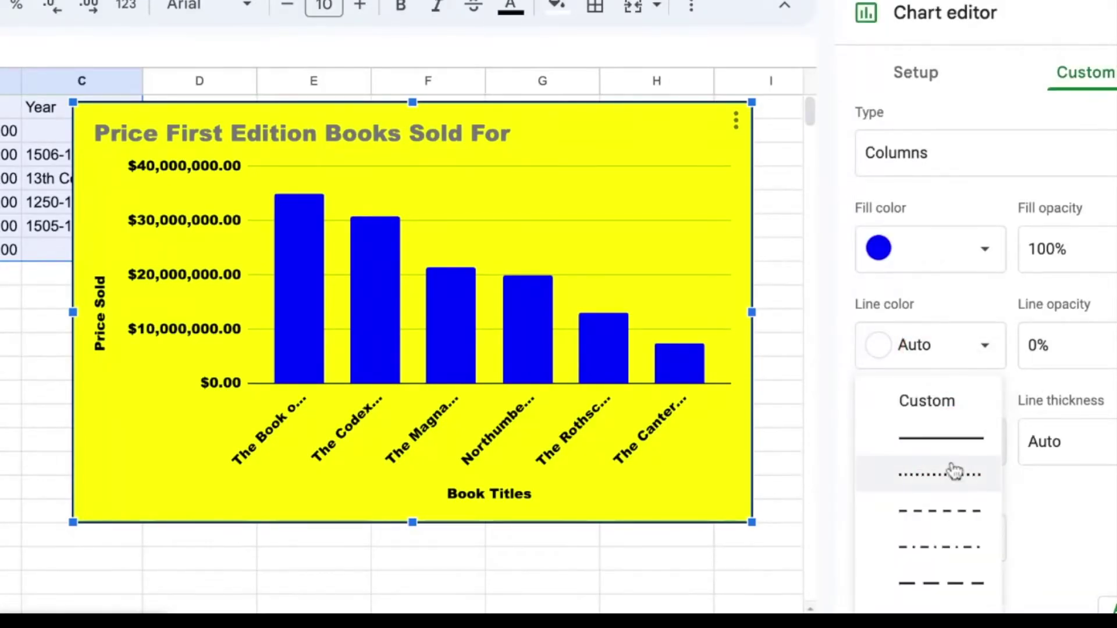
left_click(952, 476)
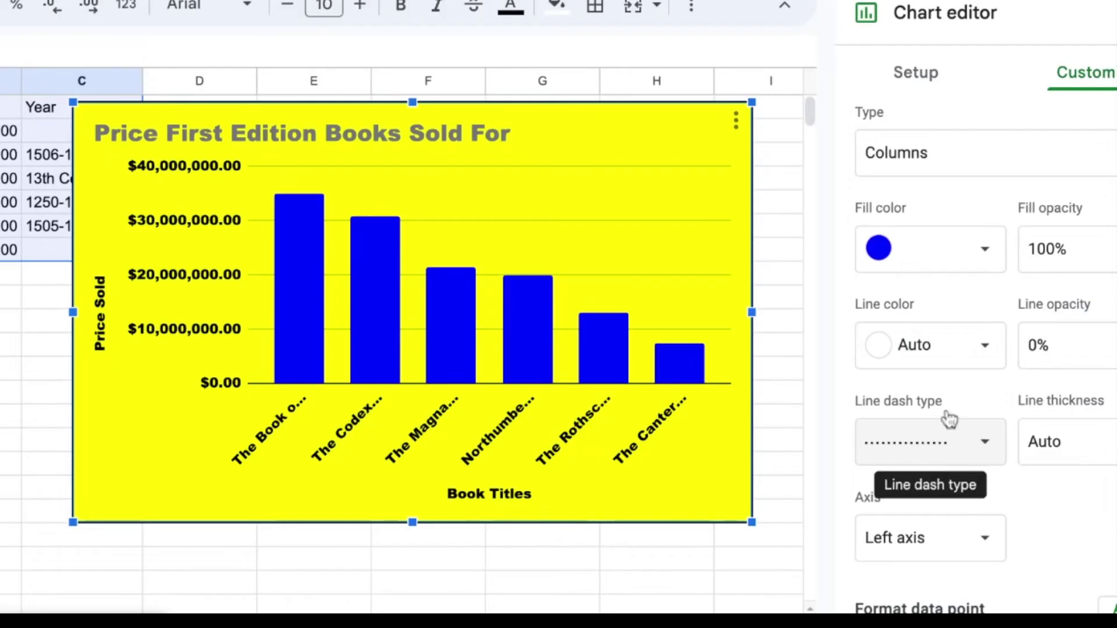
left_click(955, 351)
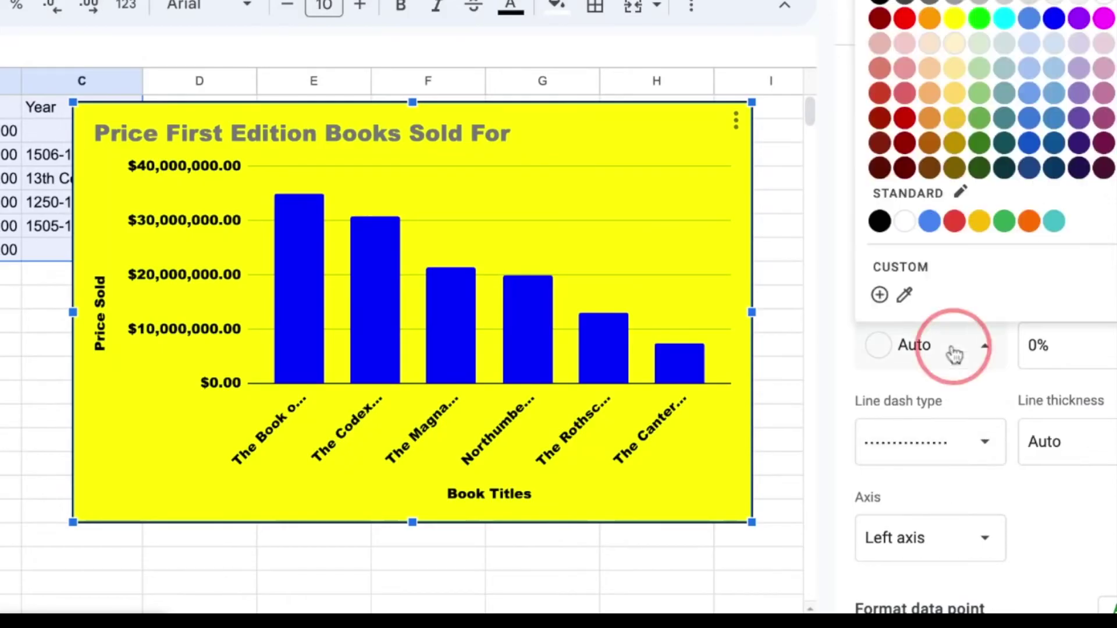
left_click(905, 18)
scroll(962, 420, "down", 4)
scroll(962, 419, "down", 1)
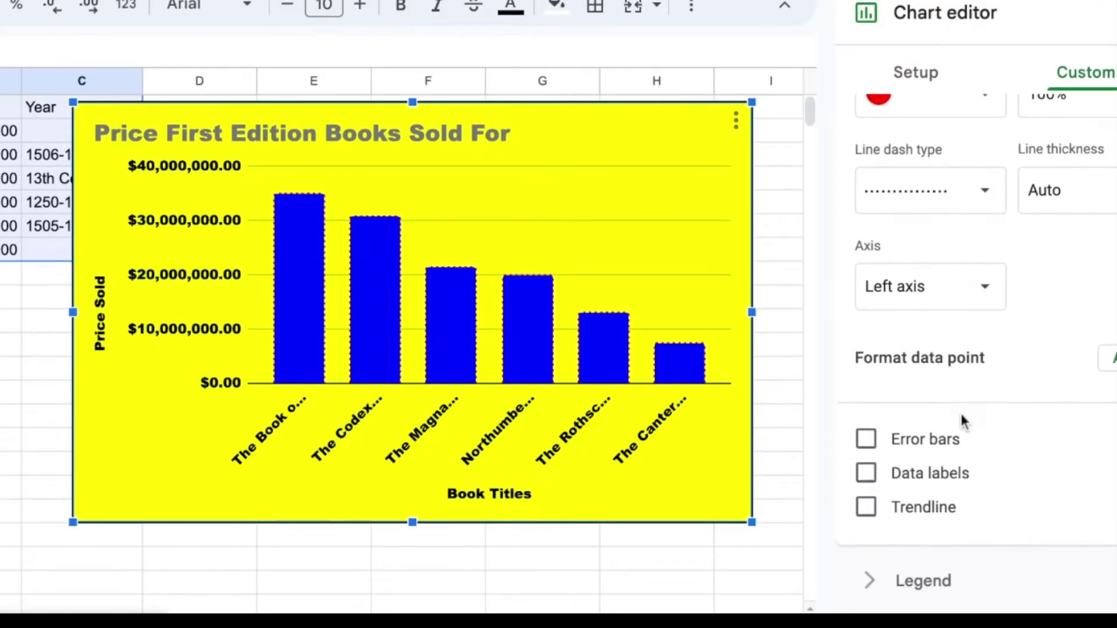
scroll(976, 348, "up", 1)
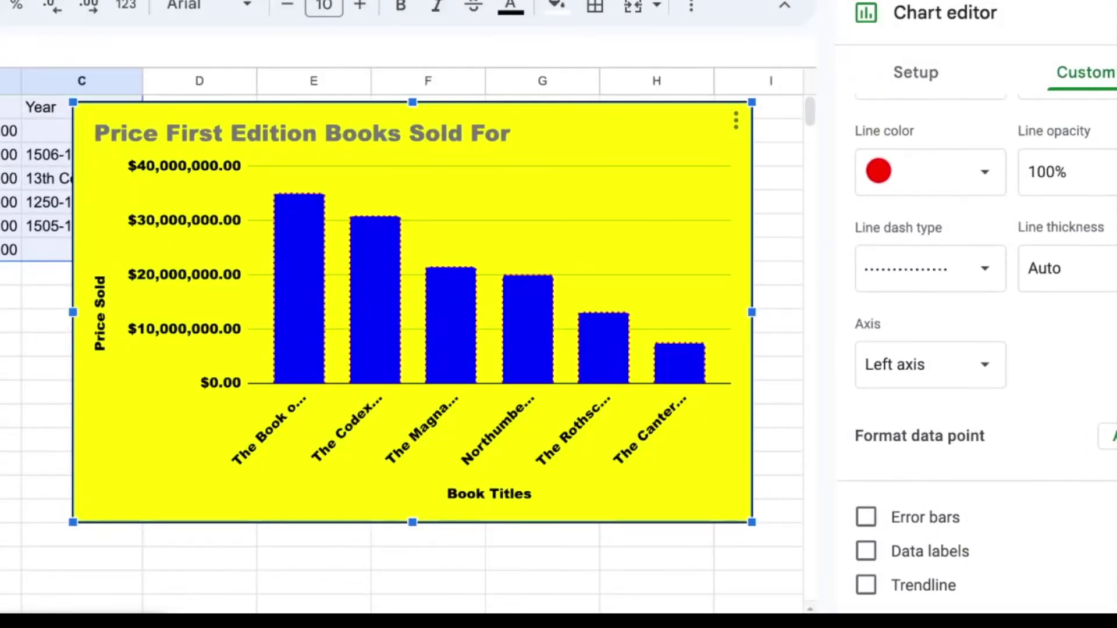
Step: Select the third bar on its own for individual formatting
left_click(425, 329)
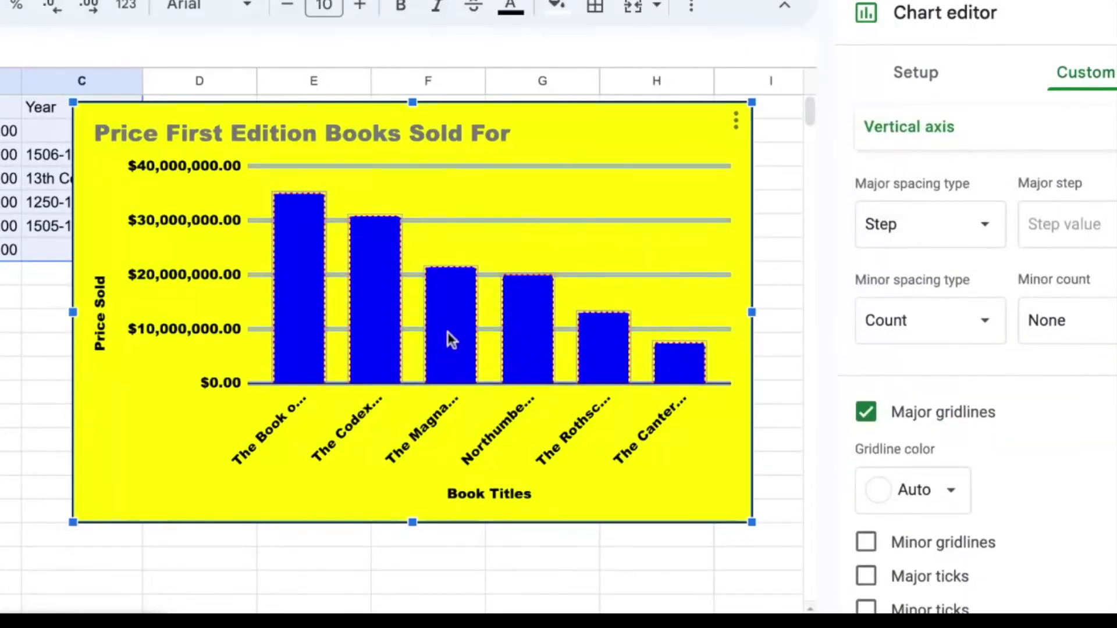
left_click(454, 336)
left_click(454, 336)
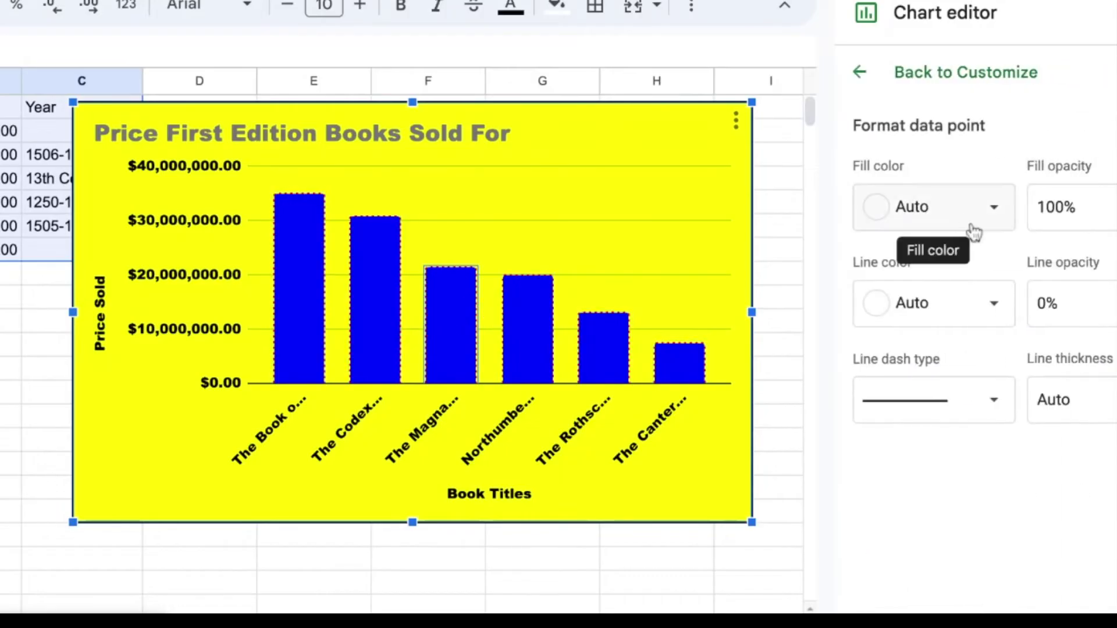
Step: Colour the third bar red, the fourth purple and the fifth (Rothschild) bar green
left_click(964, 216)
left_click(902, 319)
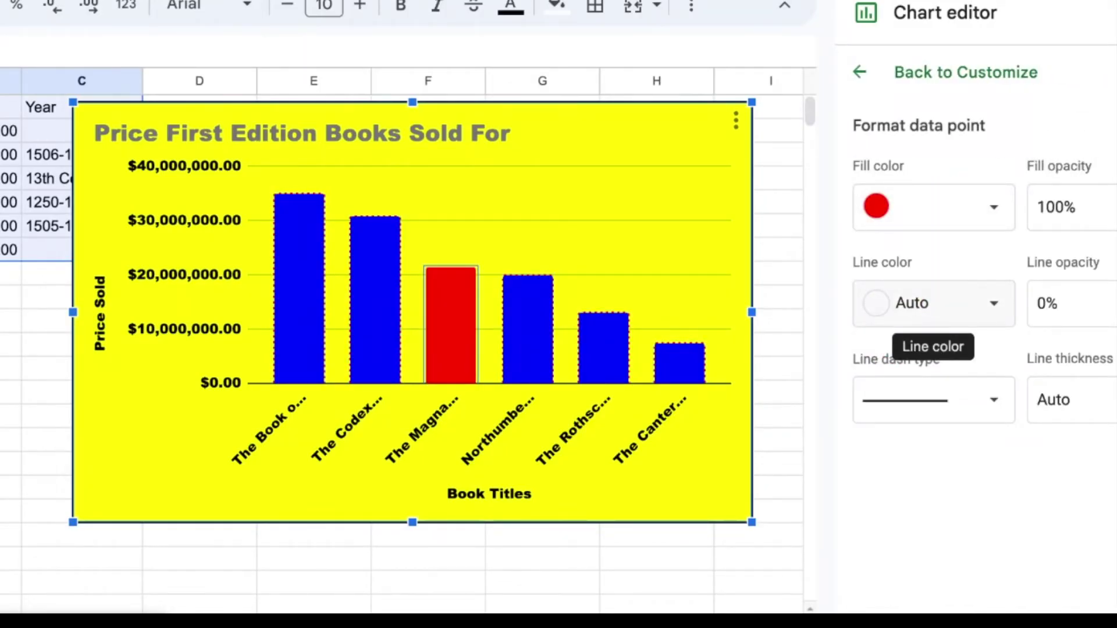
left_click(860, 73)
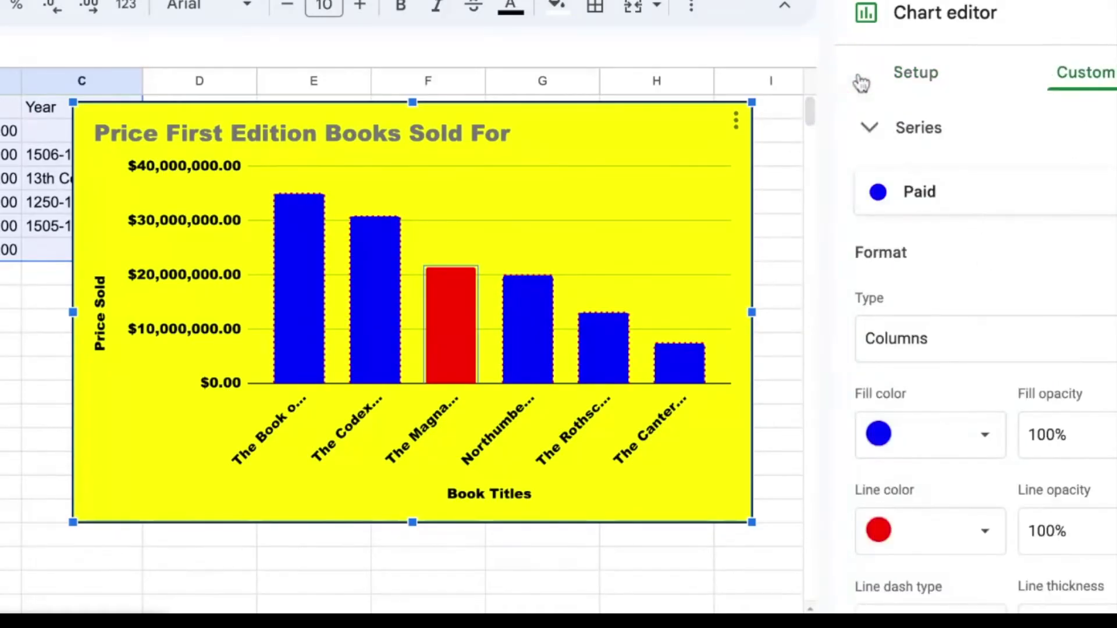
left_click(531, 343)
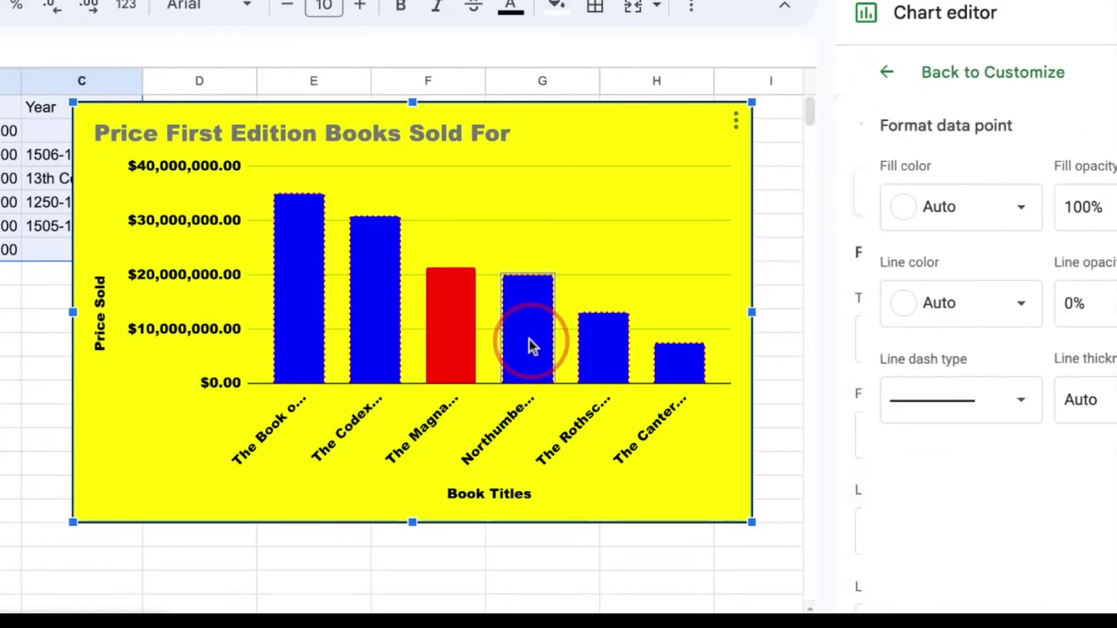
left_click(917, 207)
left_click(1077, 319)
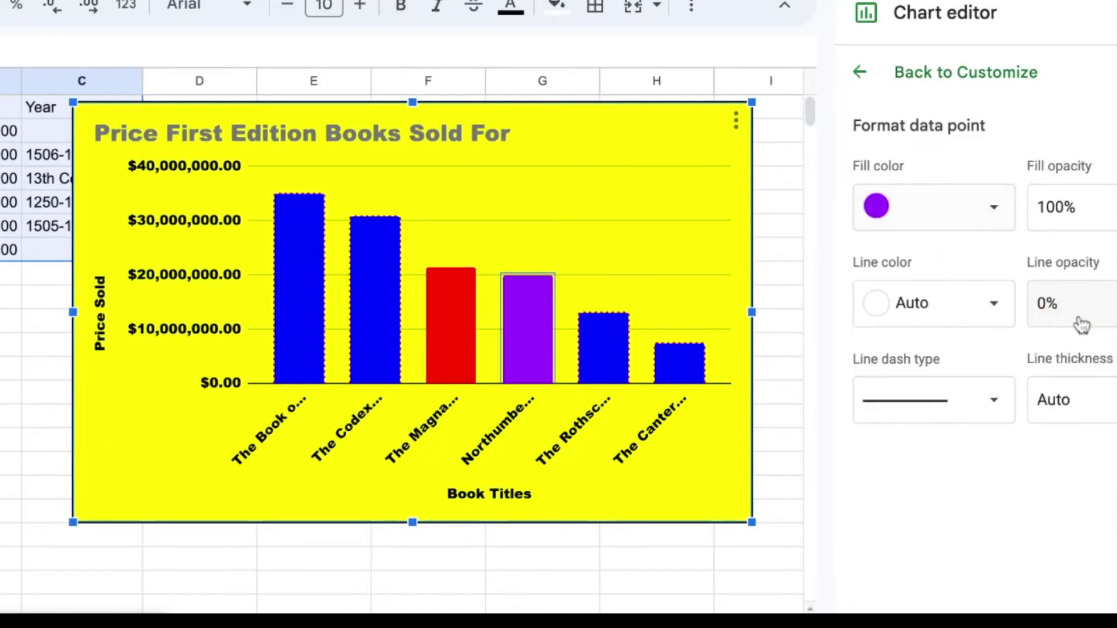
left_click(594, 337)
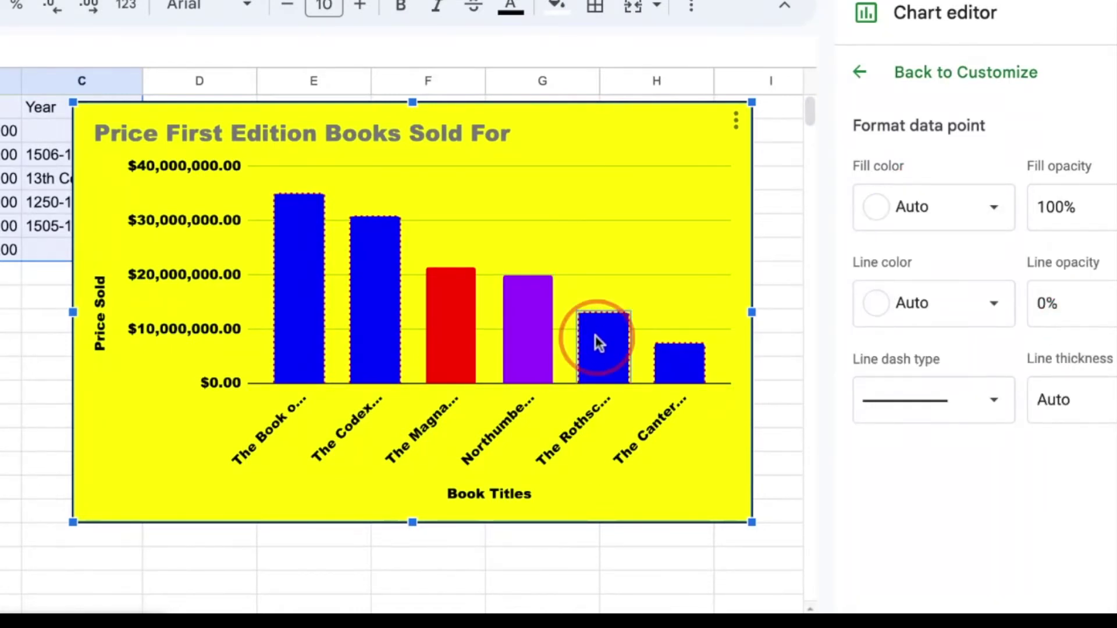
left_click(925, 207)
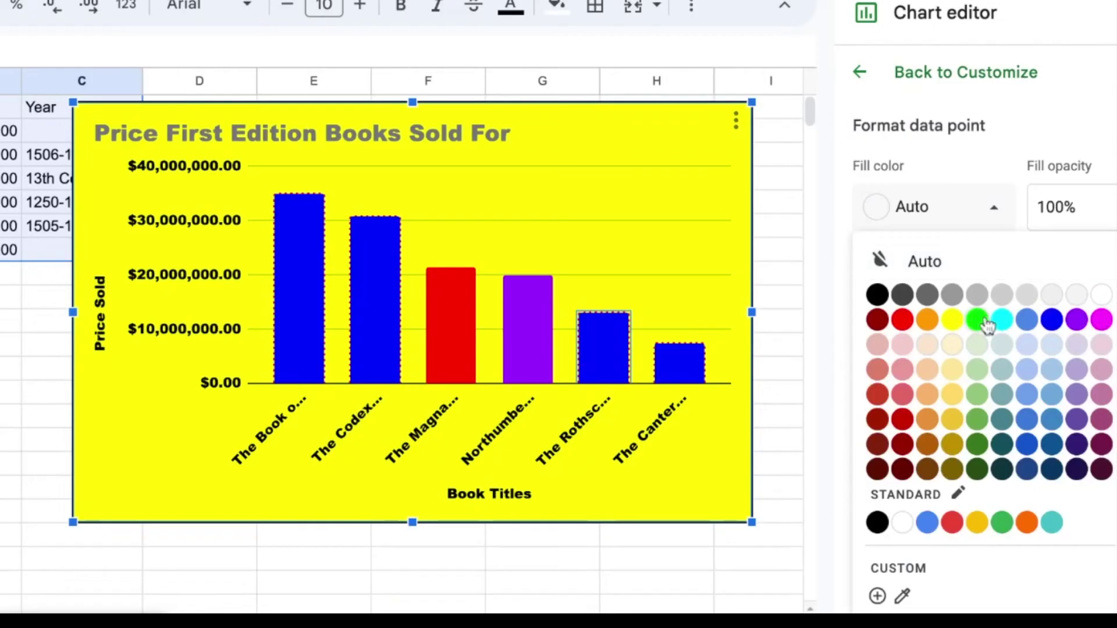
left_click(977, 420)
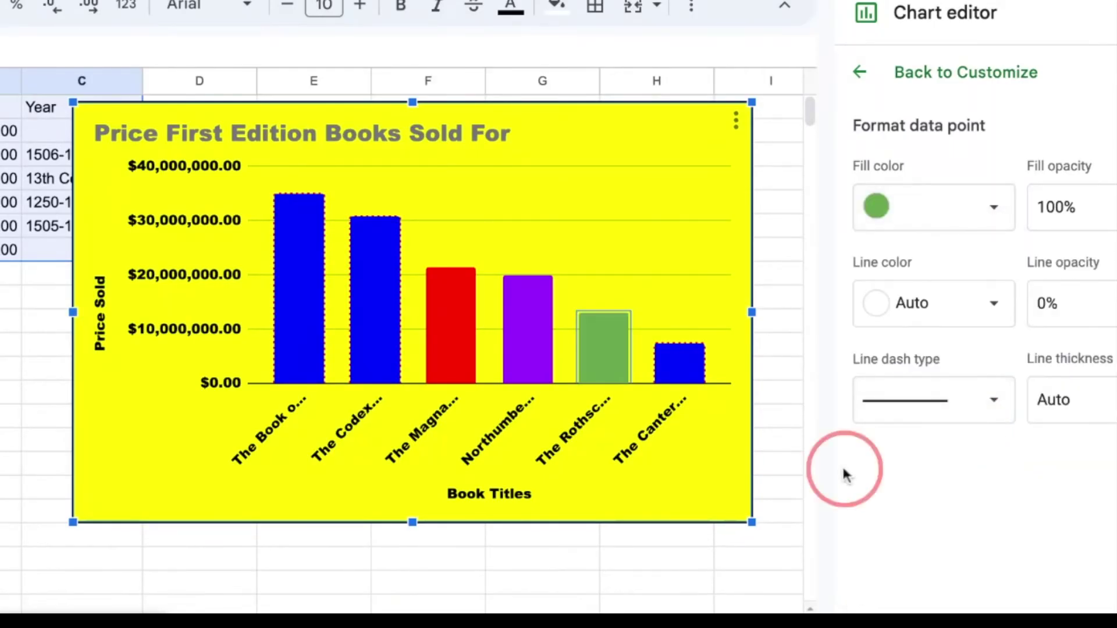
left_click(860, 74)
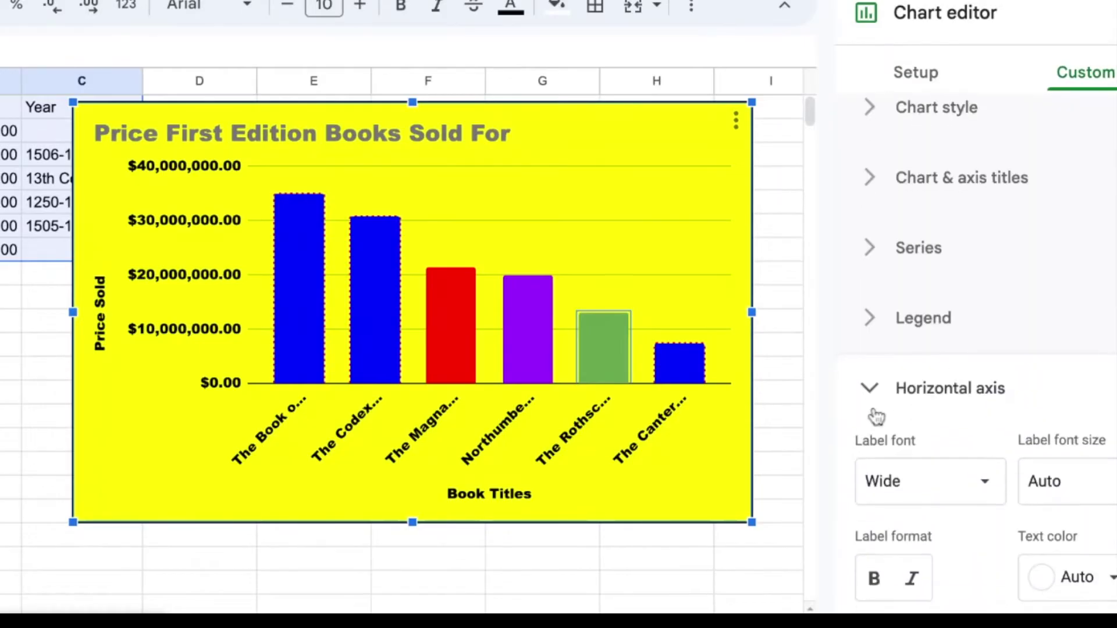
scroll(842, 413, "down", 5)
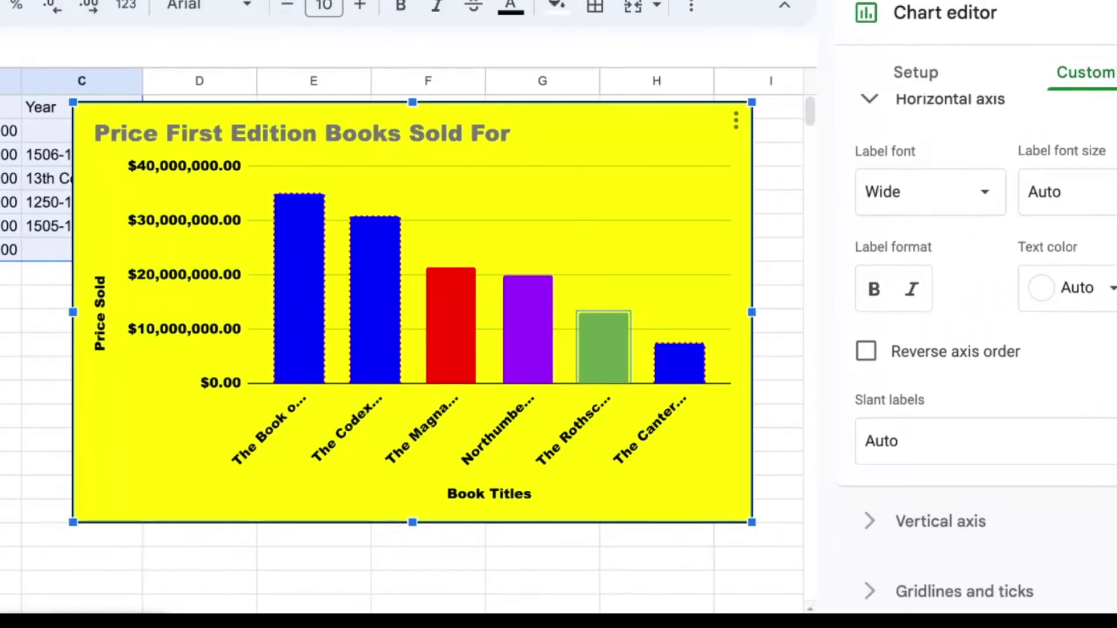
Step: Slant the horizontal-axis book-title labels to 30°, after briefly trying 60°
left_click(868, 521)
scroll(871, 531, "down", 4)
scroll(866, 465, "up", 10)
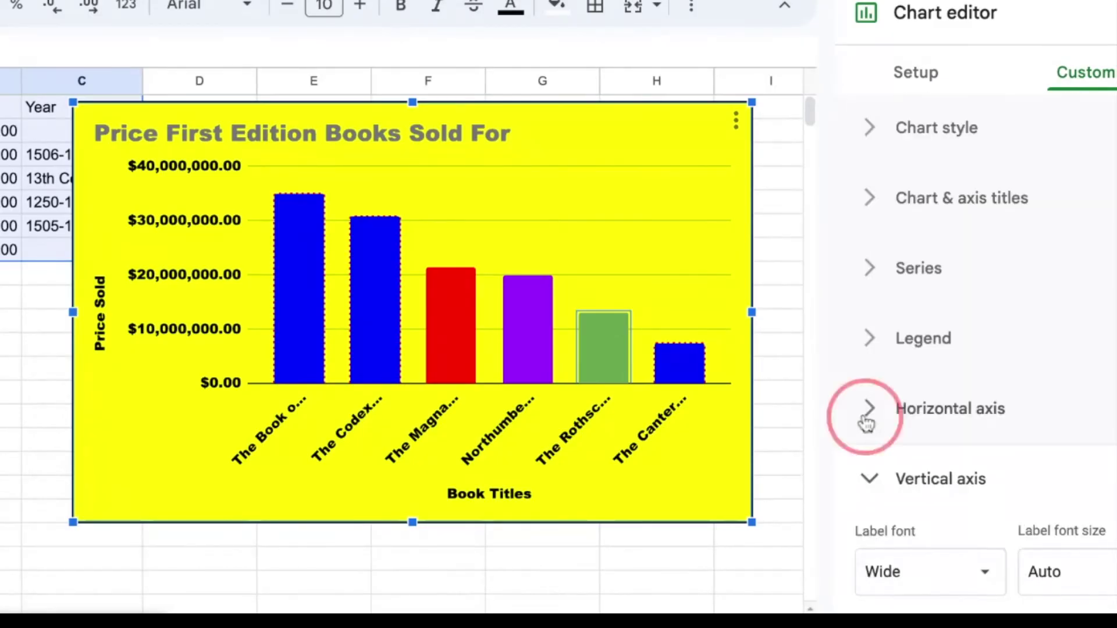
left_click(870, 407)
scroll(883, 433, "down", 5)
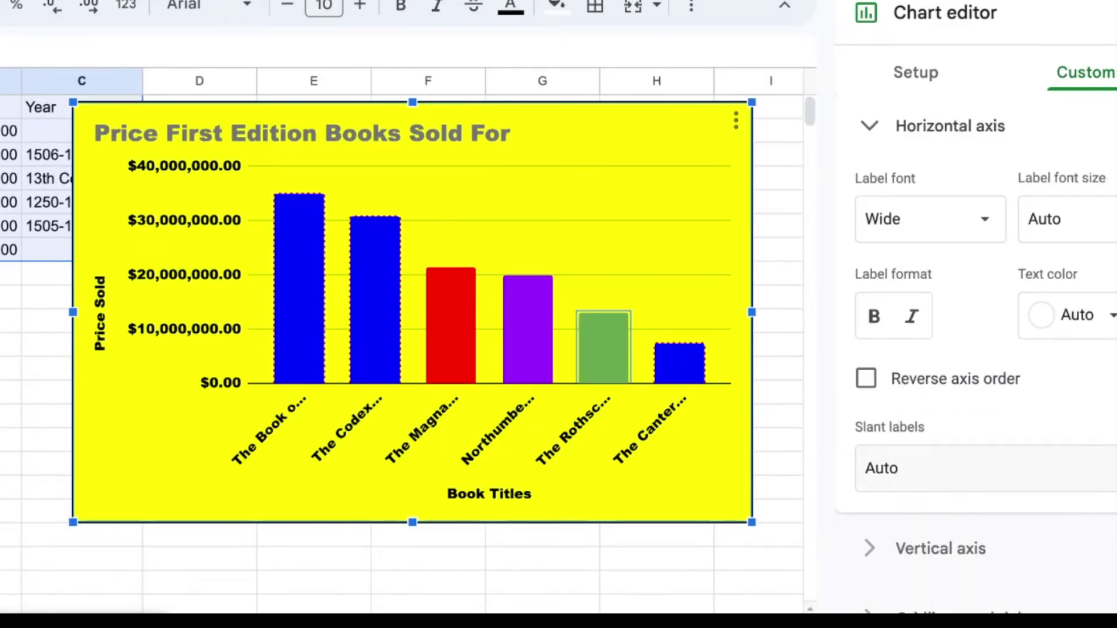
left_click(1092, 474)
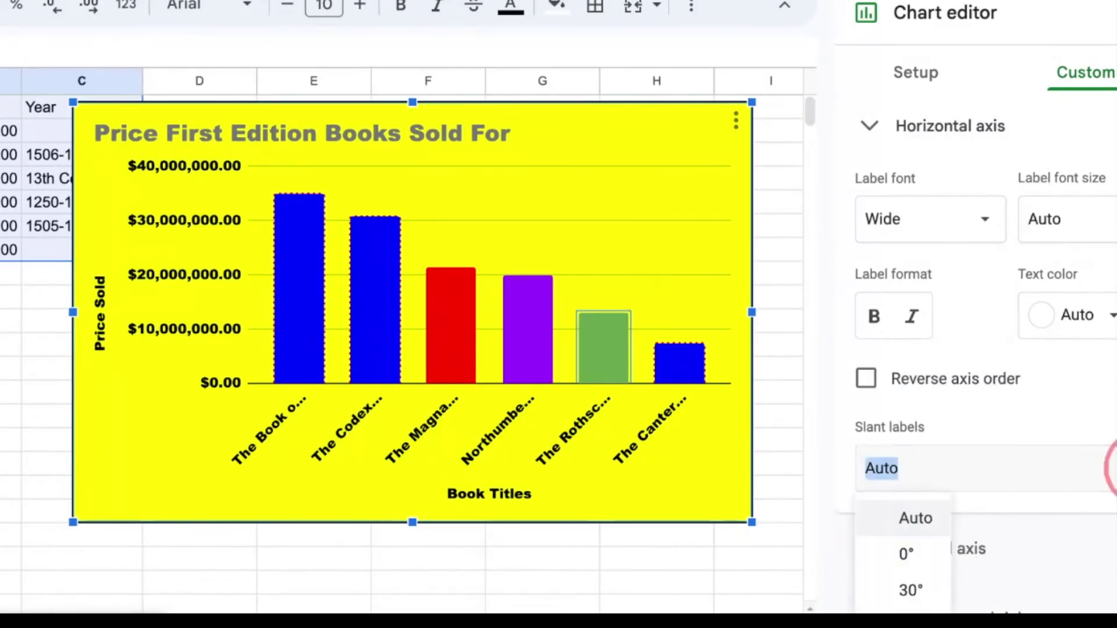
left_click(898, 597)
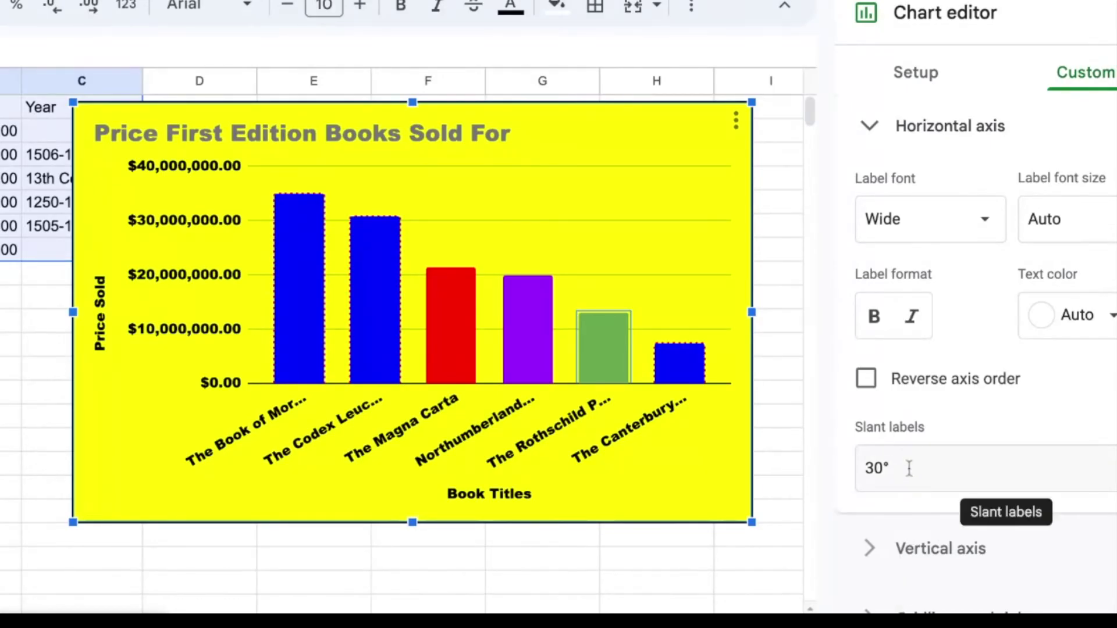
left_click(1109, 474)
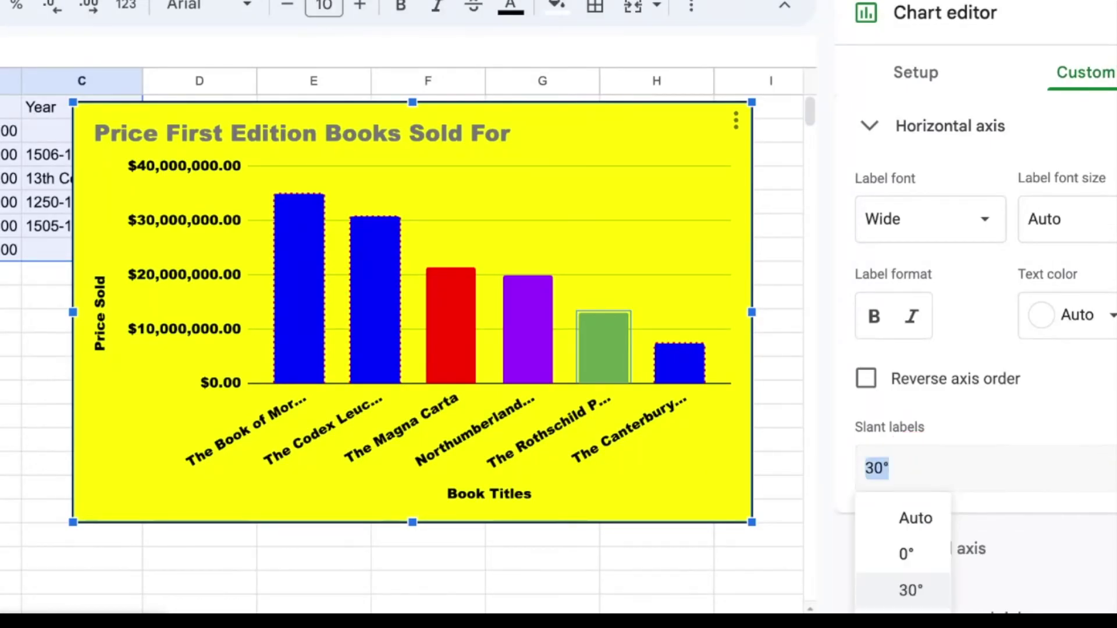
type("60")
key("Return")
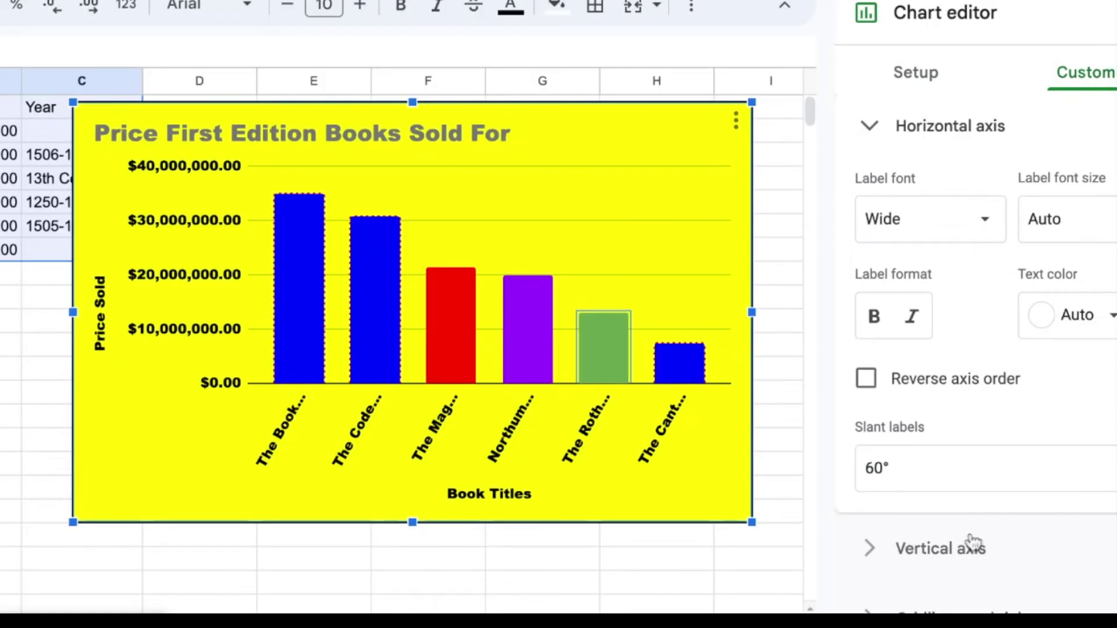
left_click(1104, 473)
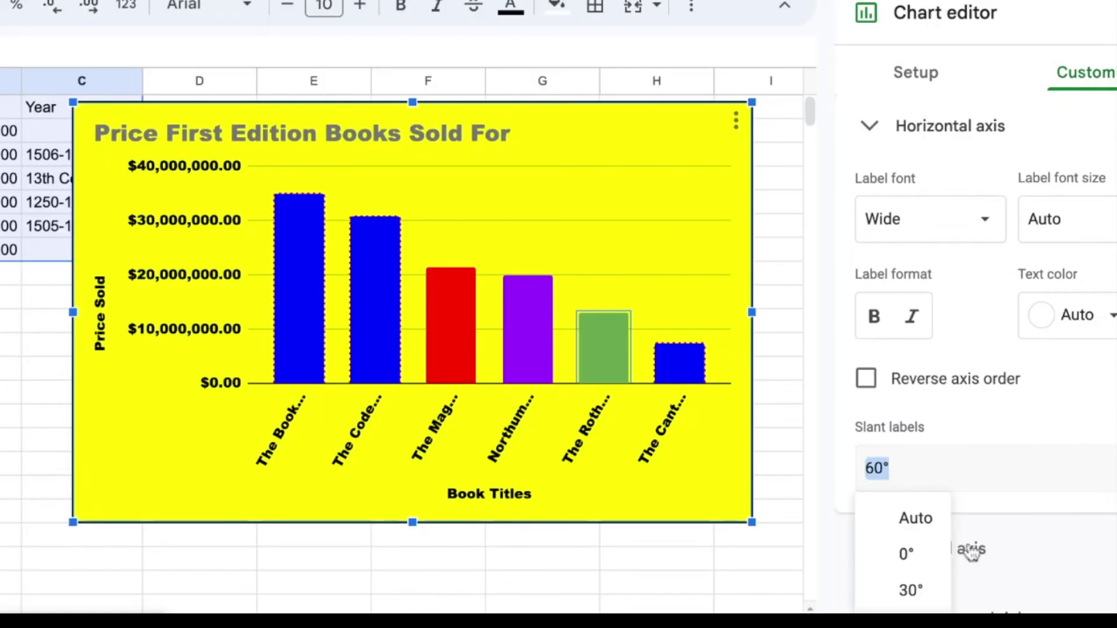
left_click(912, 590)
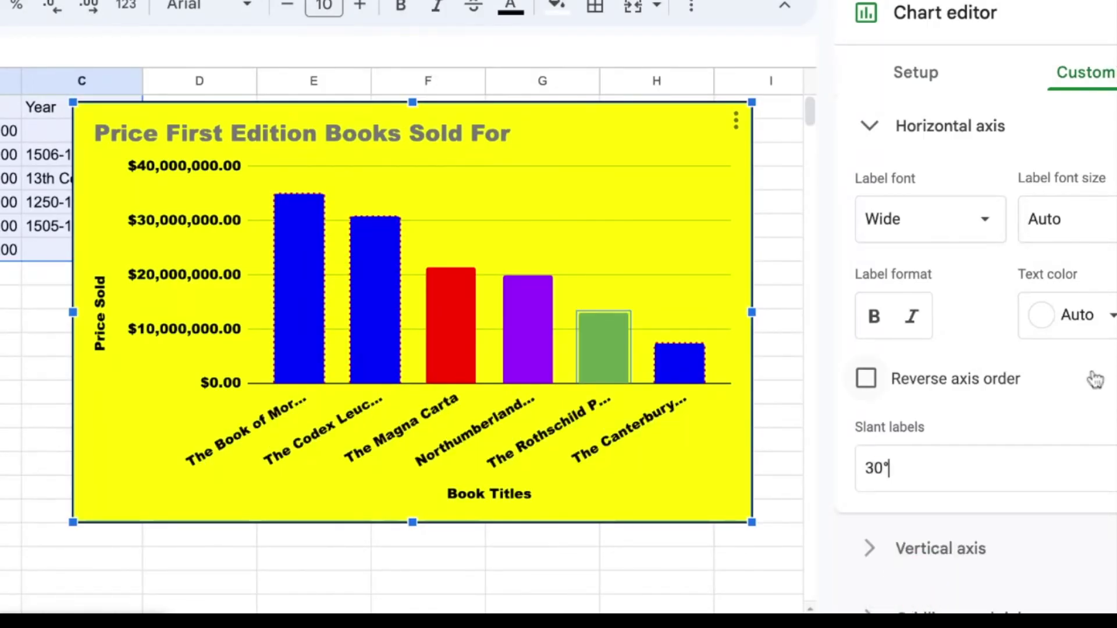
scroll(1095, 379, "down", 1)
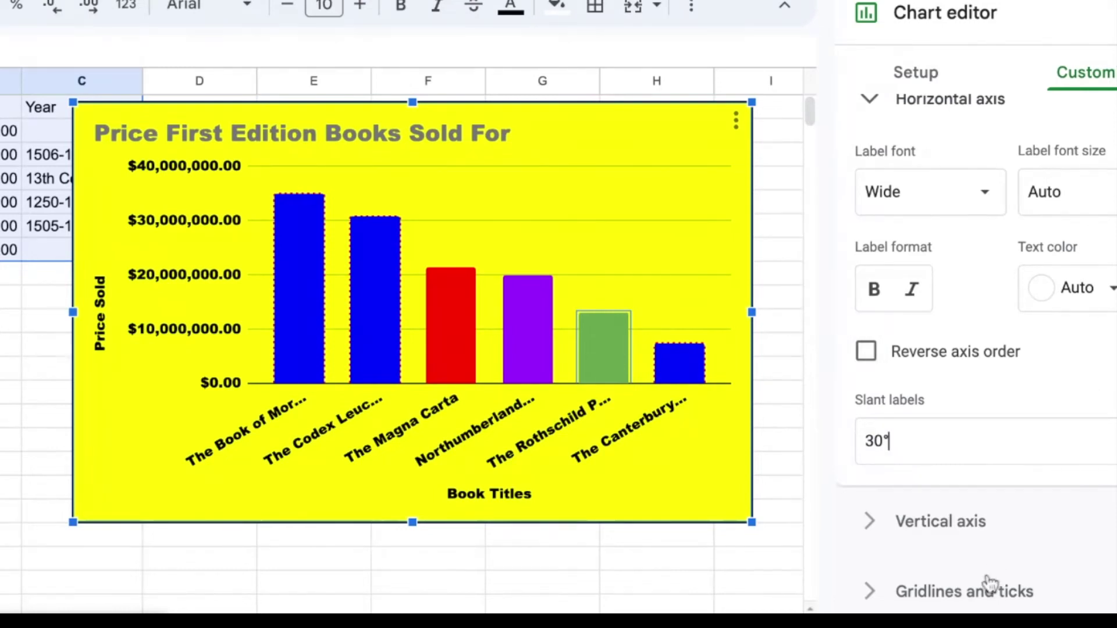
Step: Turn on minor gridlines plus major and minor tick marks for the vertical price axis
left_click(970, 592)
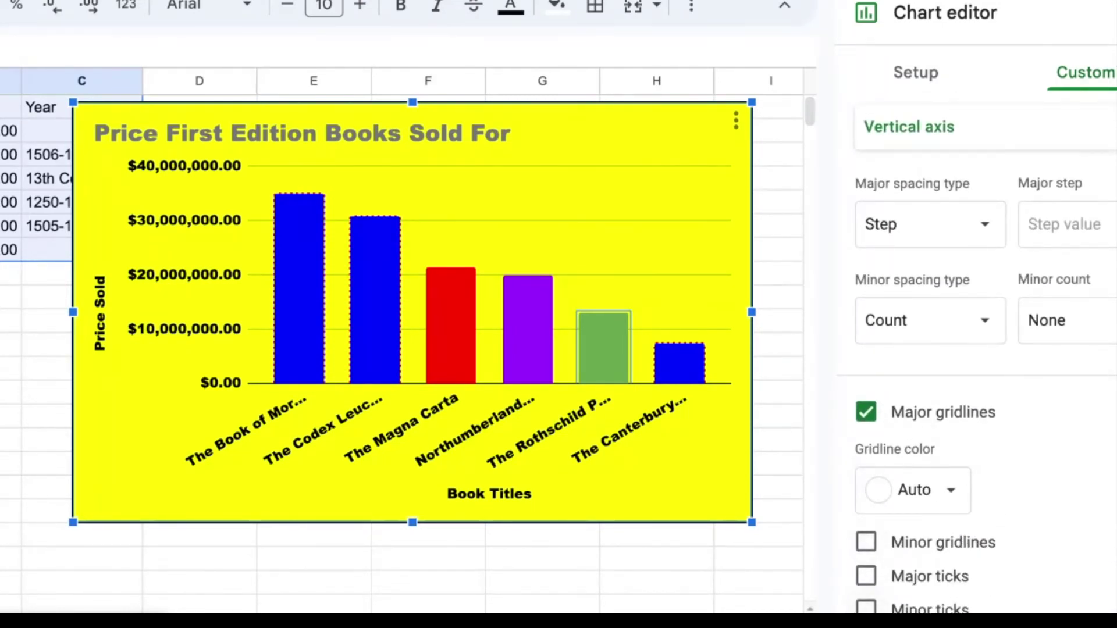
left_click(949, 550)
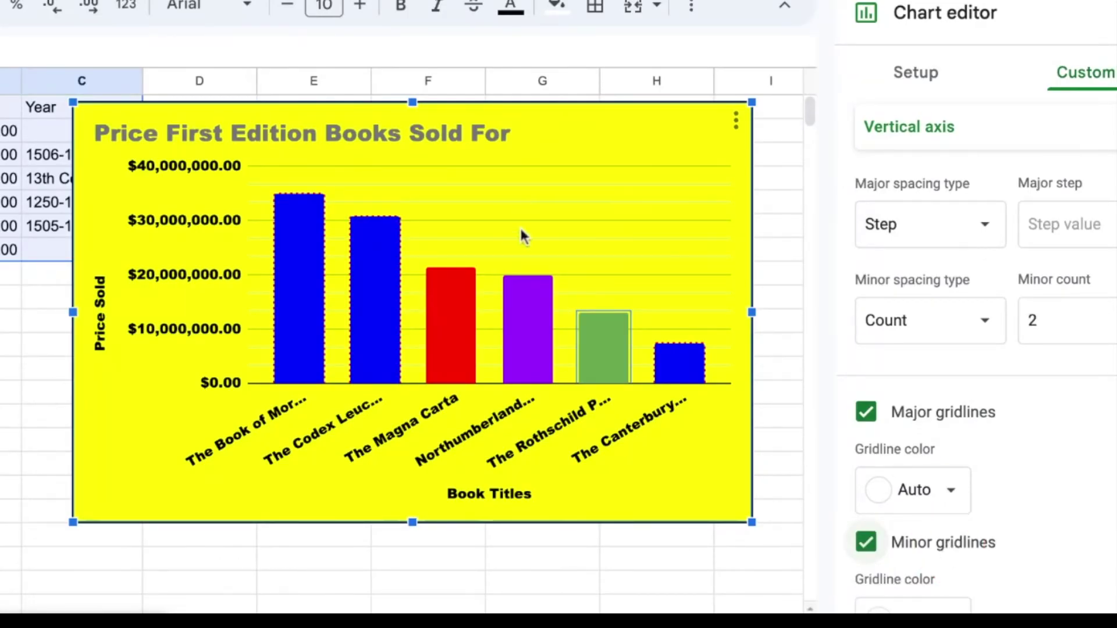
scroll(997, 558, "down", 2)
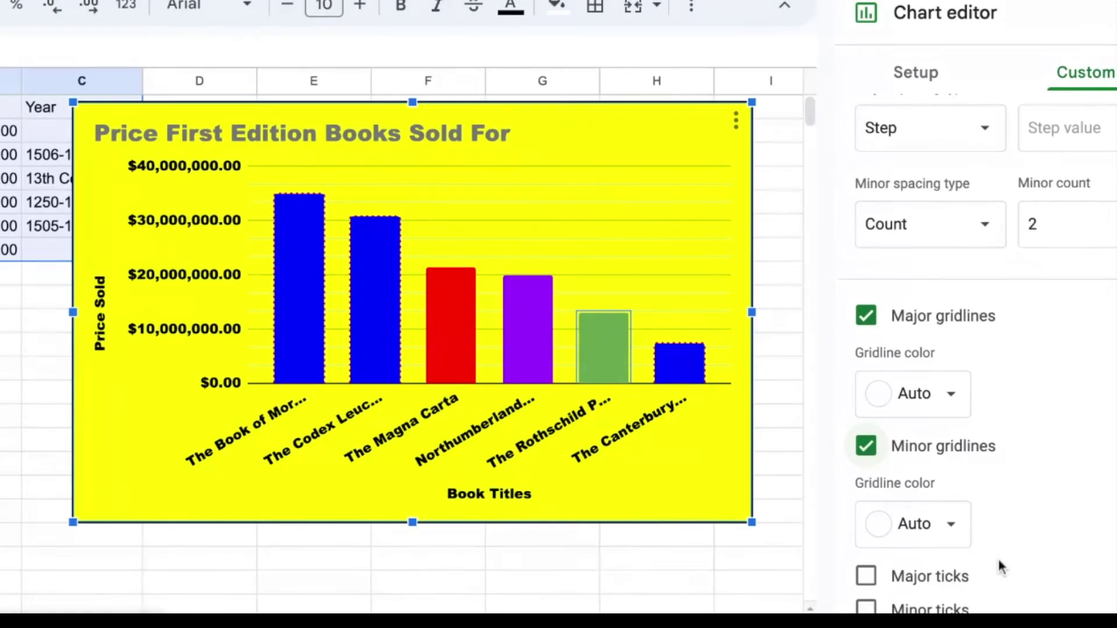
left_click(908, 584)
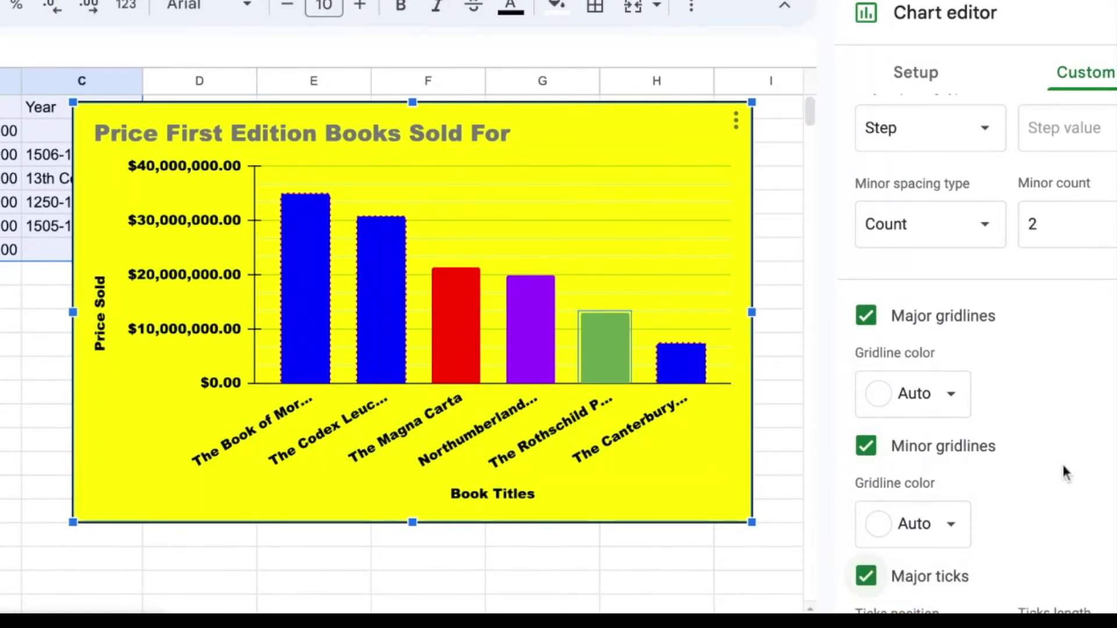
scroll(1062, 462, "down", 3)
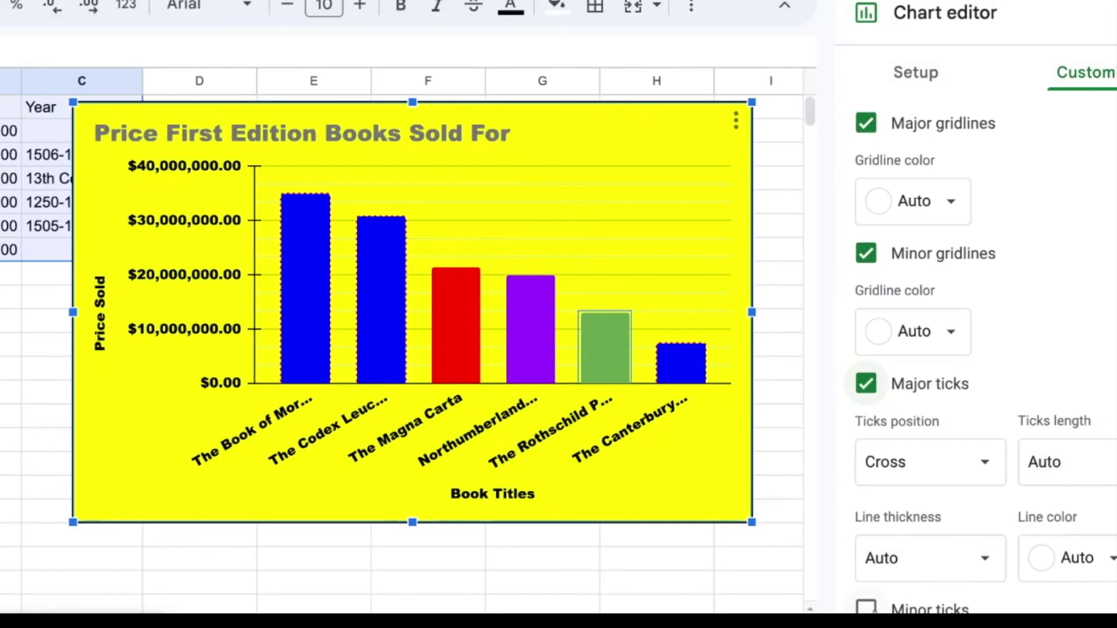
left_click(866, 608)
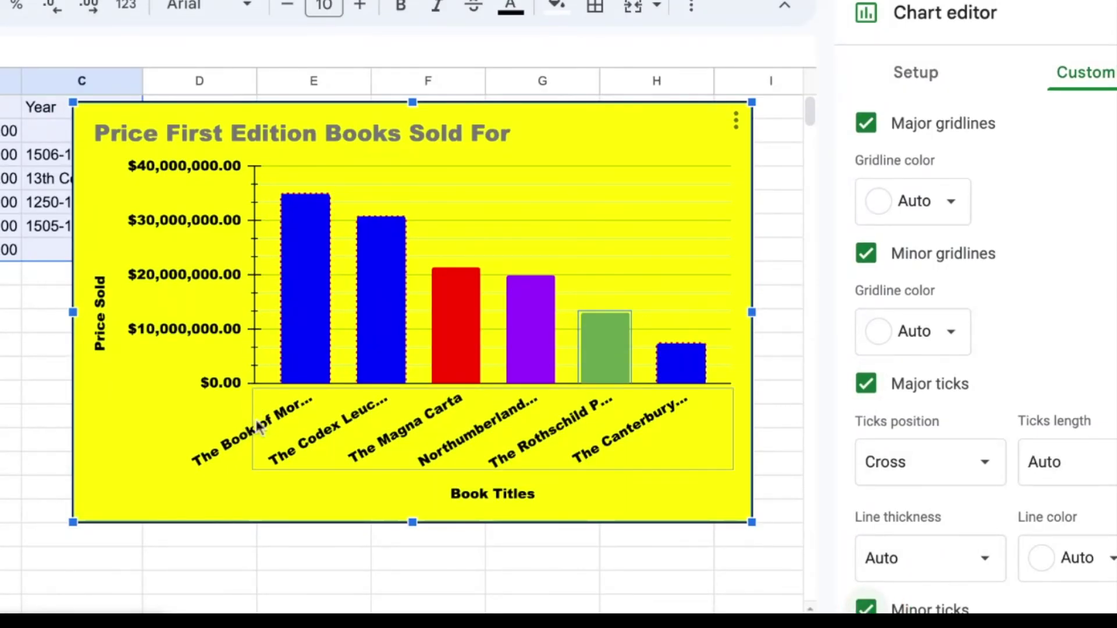
scroll(977, 349, "down", 3)
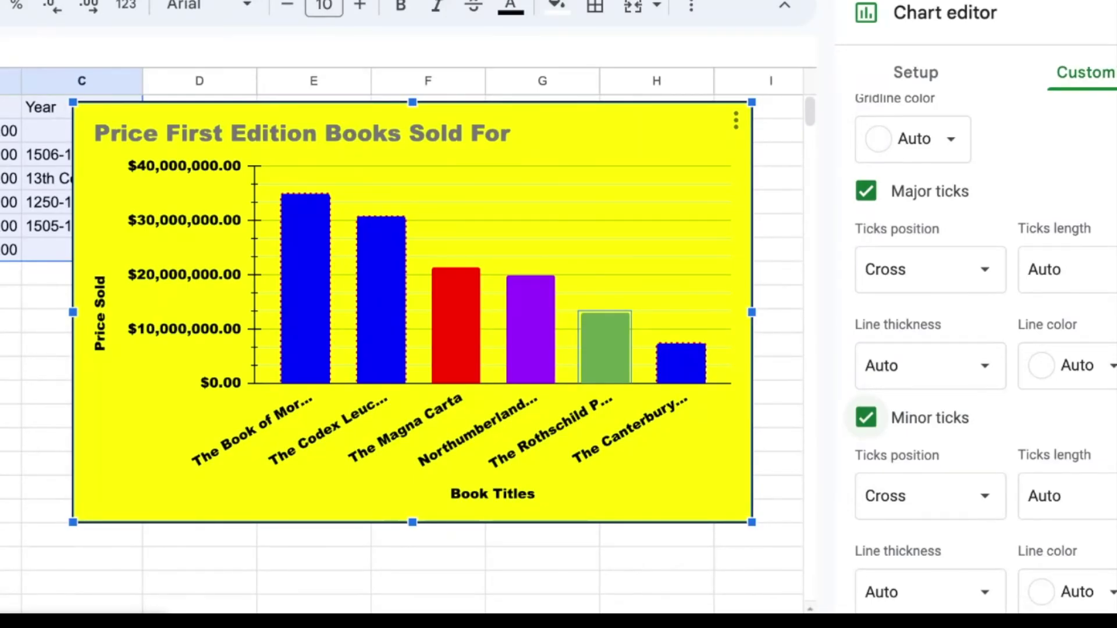
Step: Delete 'For' from the chart title so it reads 'Price First Edition Books Sold'
double_click(332, 130)
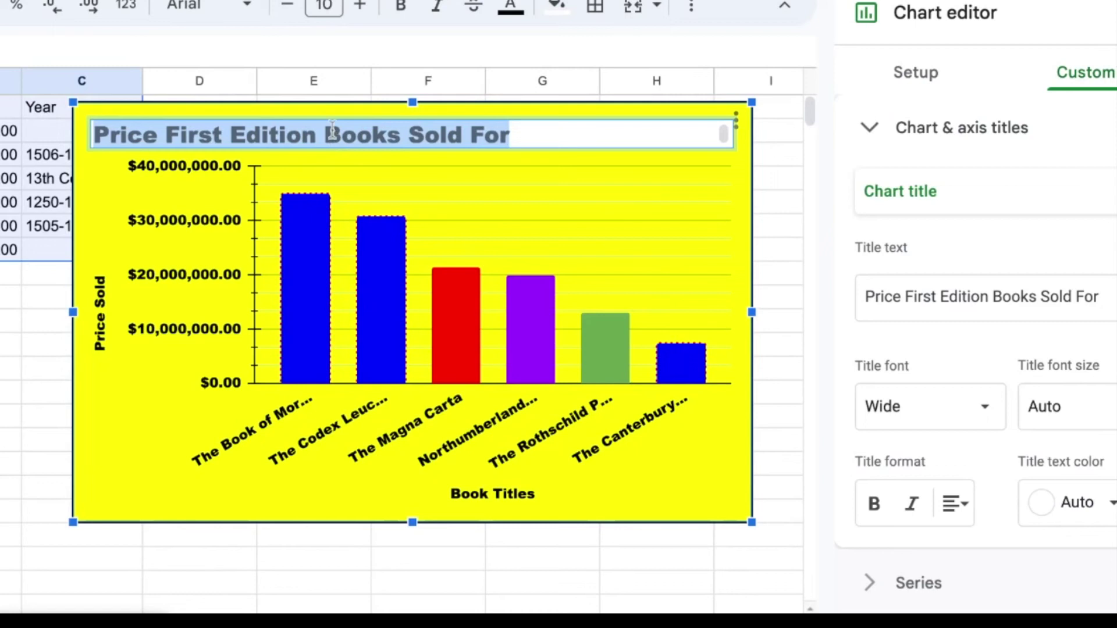
left_click(520, 140)
key("BackSpace")
key("BackSpace")
key("BackSpace")
key("BackSpace")
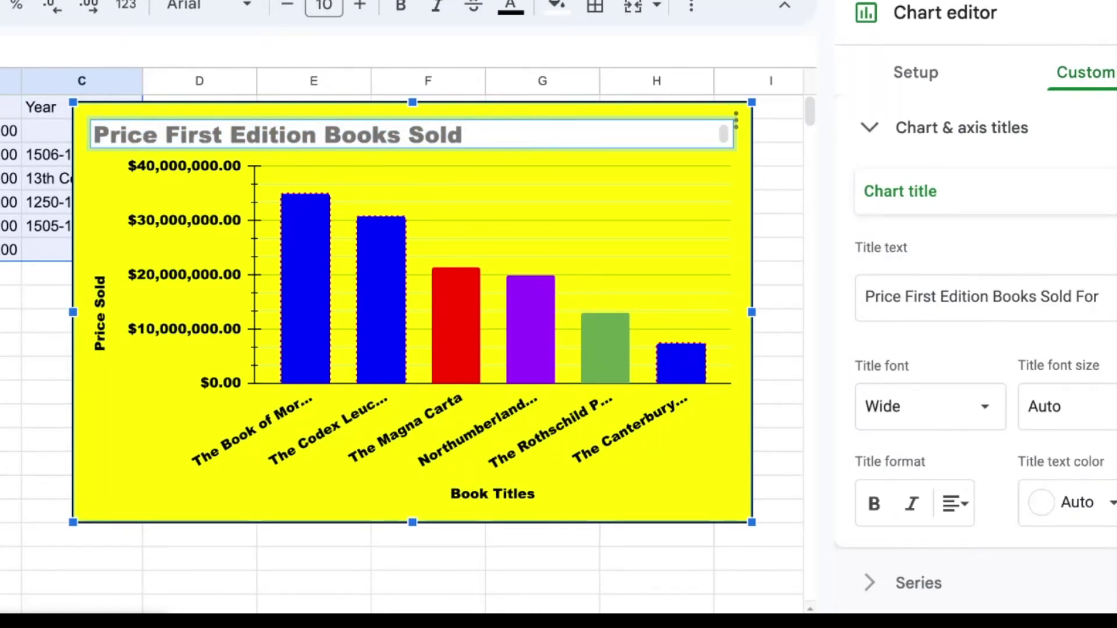
left_click(655, 489)
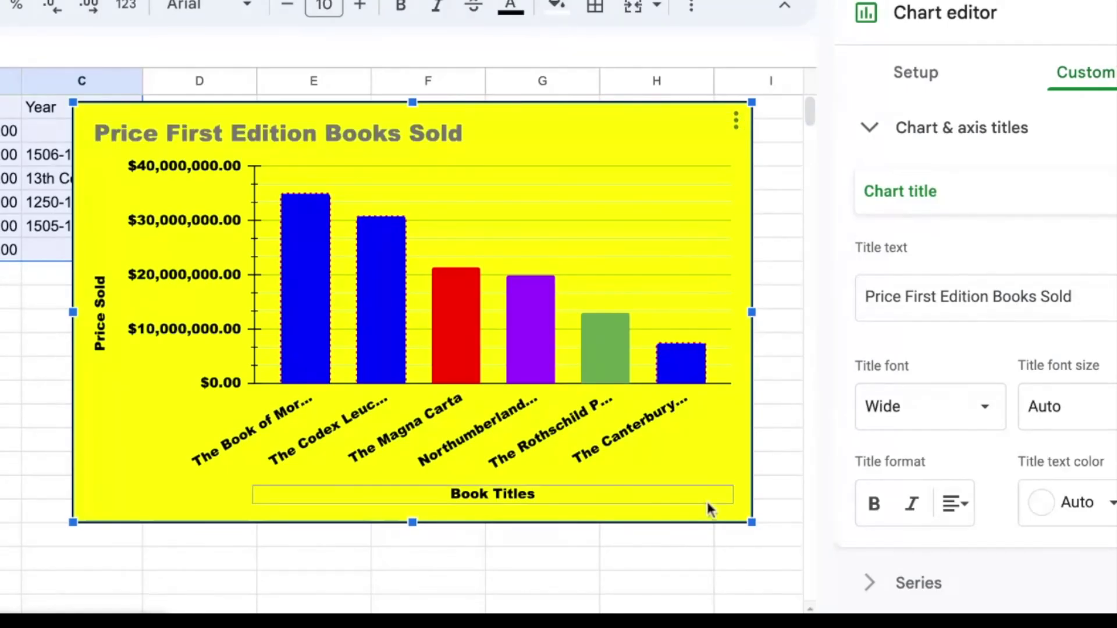
Step: Enlarge the chart, move it left, and enlarge it again so titles like The Codex Leucester show fully
left_click_drag(751, 523, 800, 553)
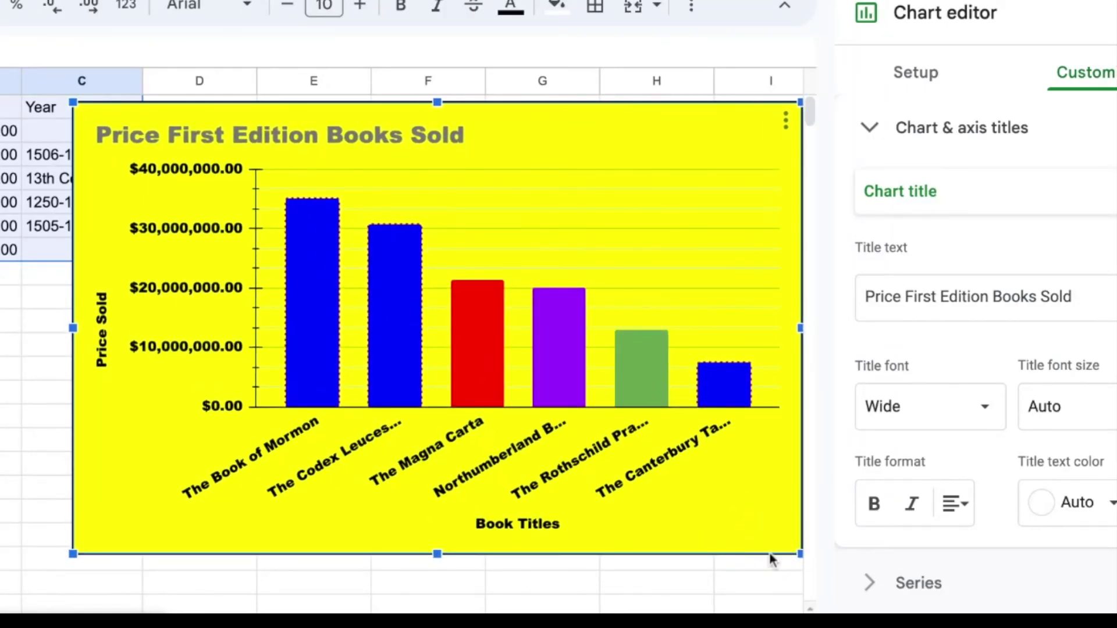
left_click_drag(665, 138, 579, 142)
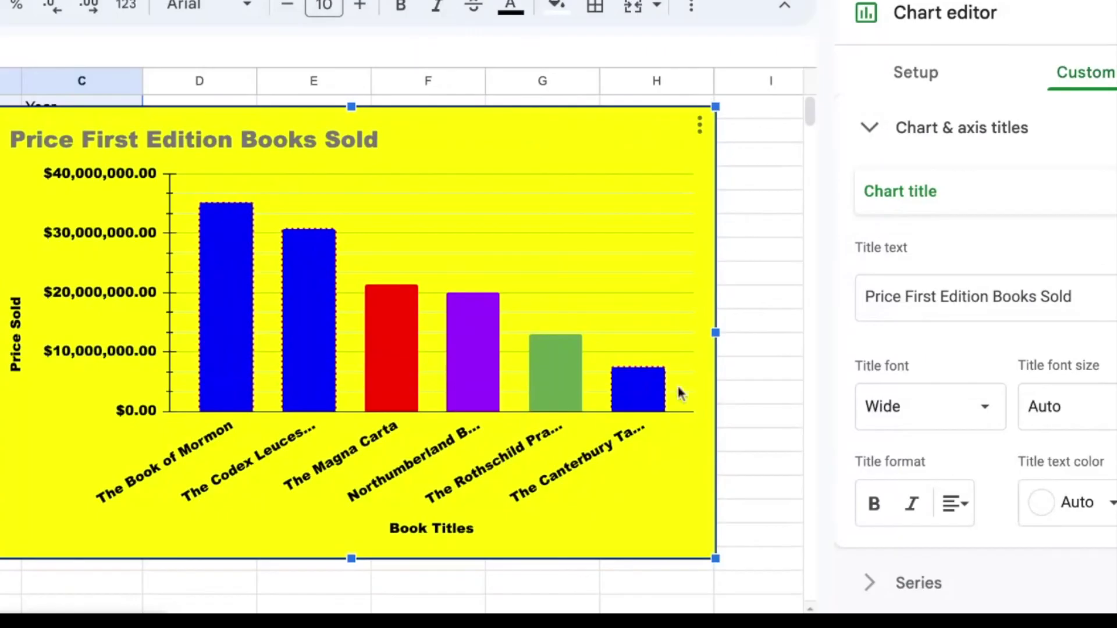
left_click_drag(714, 558, 785, 601)
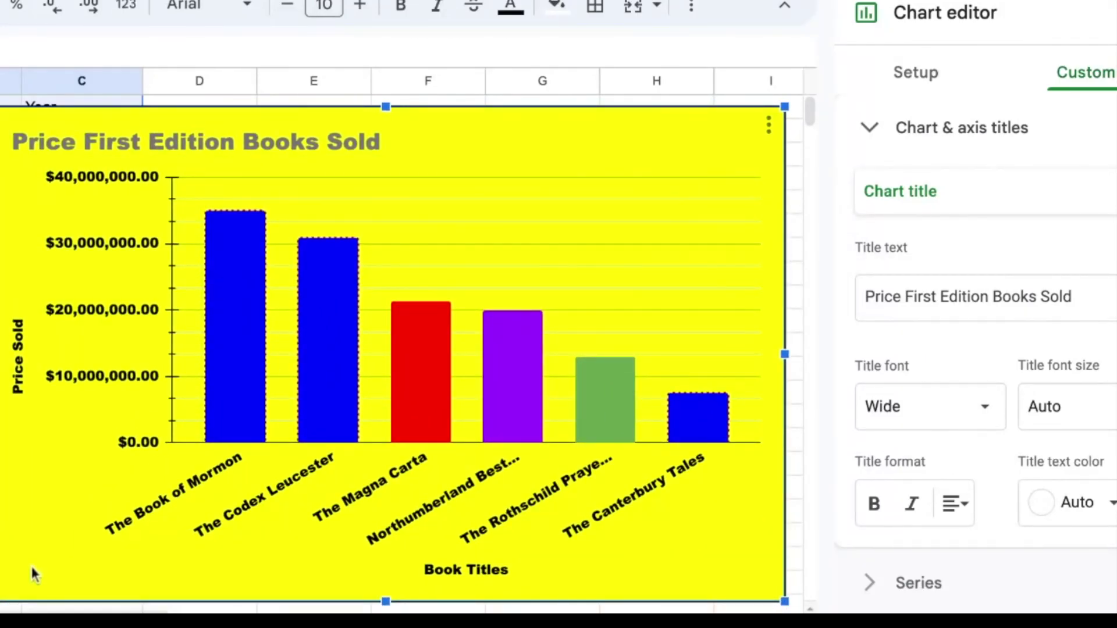
Step: Show the chart's Download chart choices: PNG image, PDF document and Scalable Vector Graphics
left_click(768, 125)
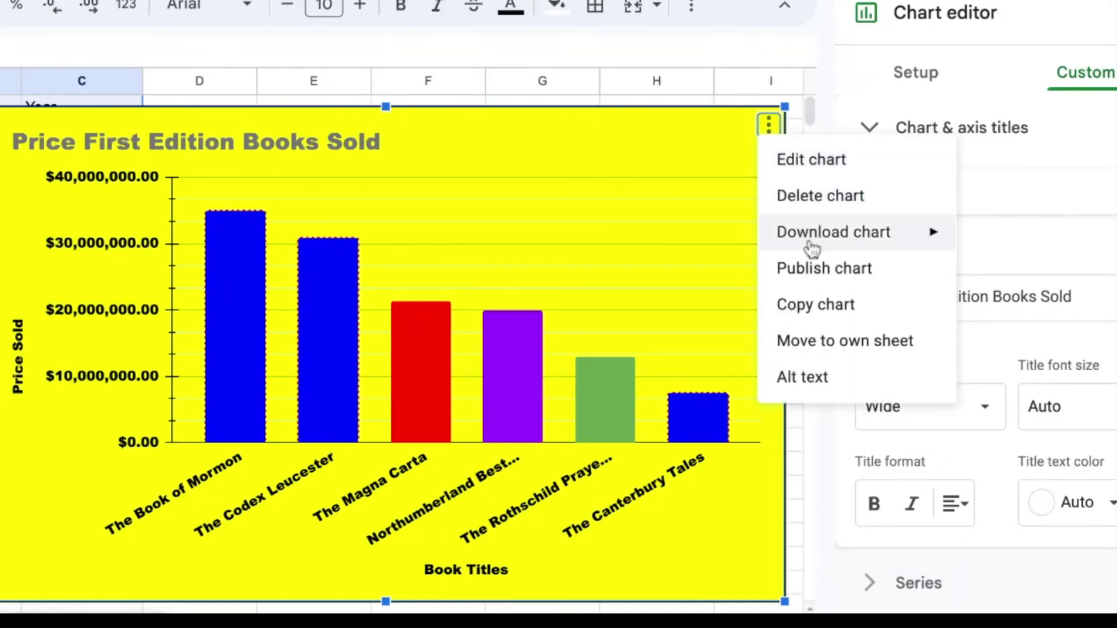
mouse_move(810, 245)
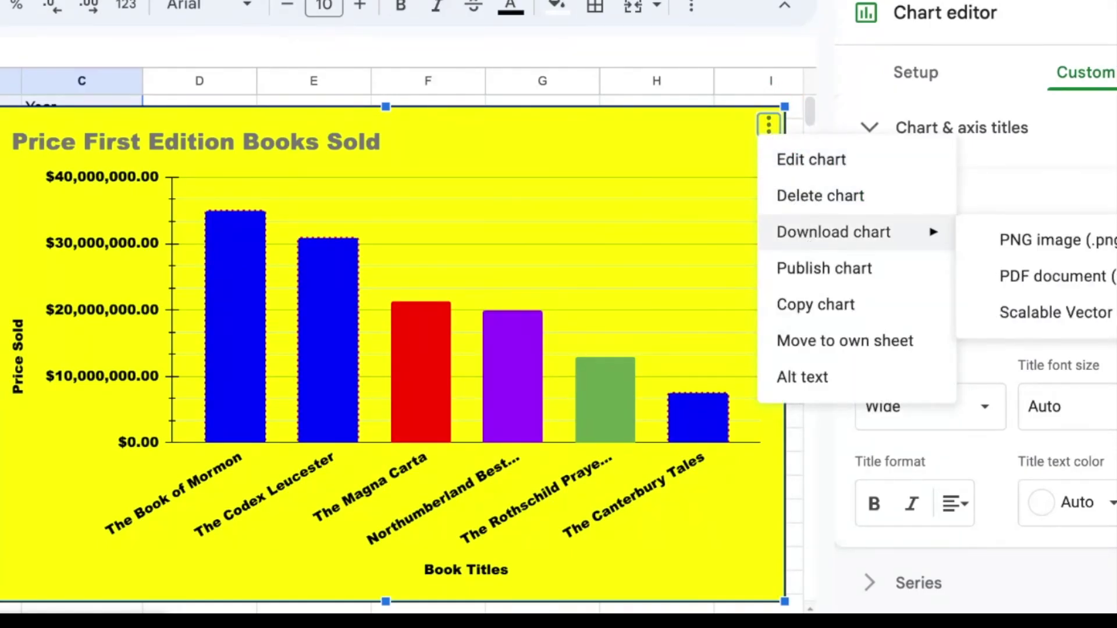